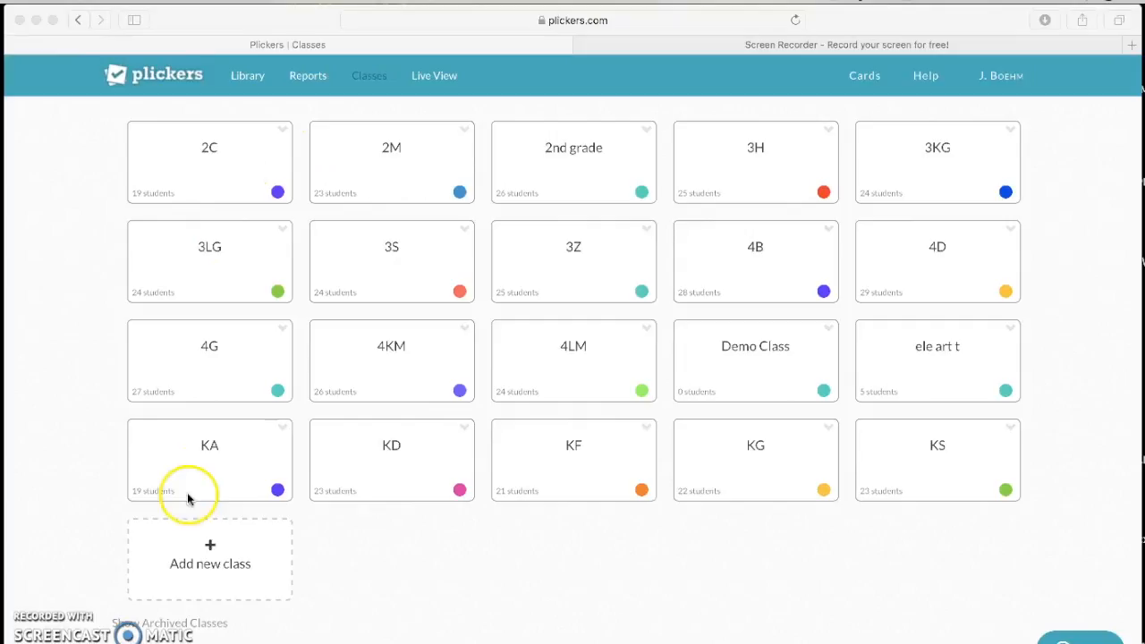
# Step: Start a new Plickers class and name it 2RG-2017
pyautogui.click(216, 554)
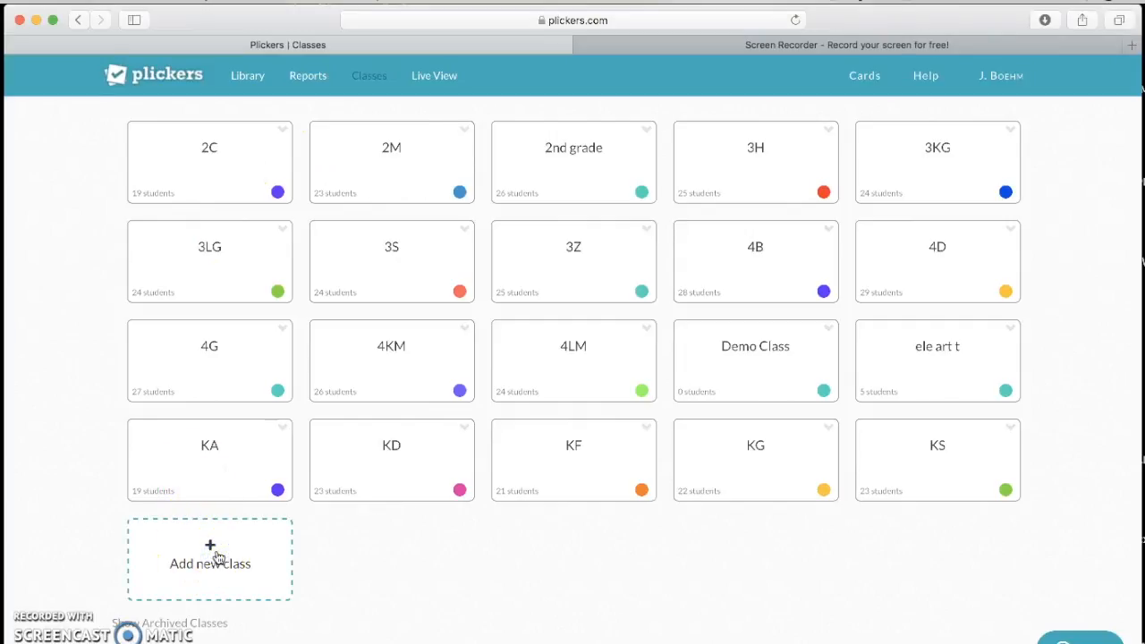
pyautogui.click(216, 556)
pyautogui.click(421, 258)
pyautogui.click(511, 159)
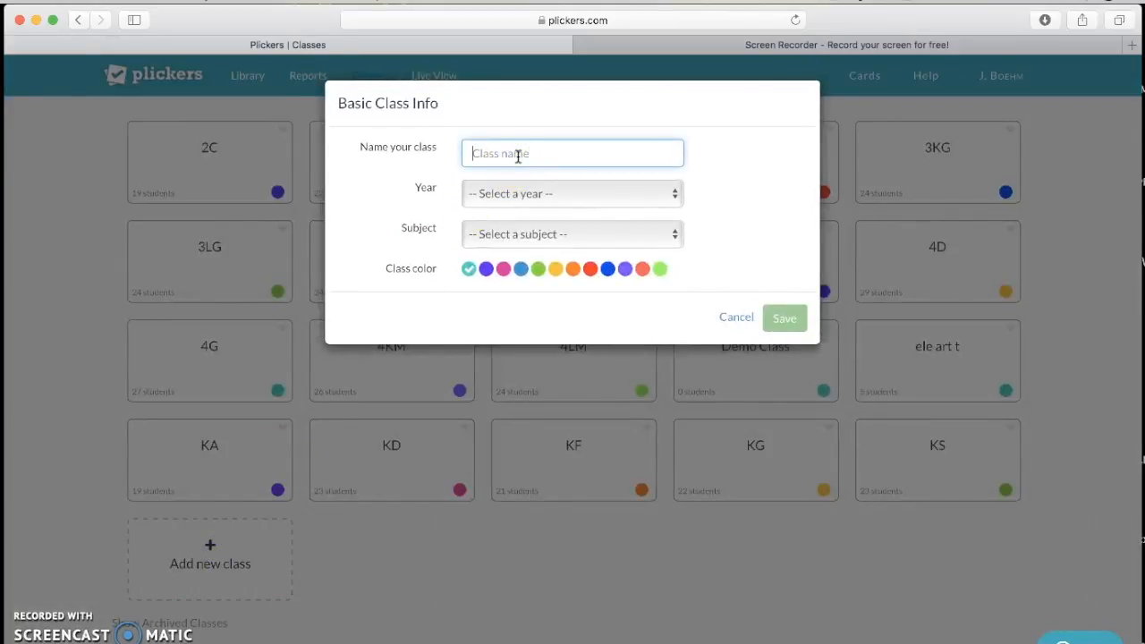
pyautogui.write('2RG-201')
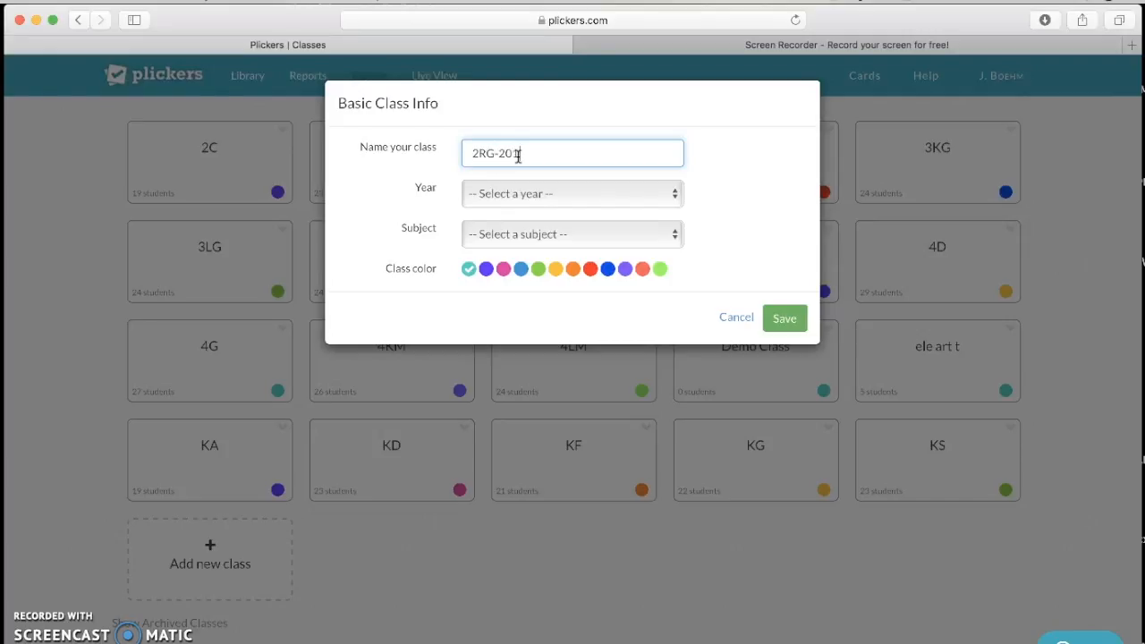
pyautogui.write('7')
# Step: Set the class year to 2nd Grade and subject to Creative Arts, then save
pyautogui.click(547, 195)
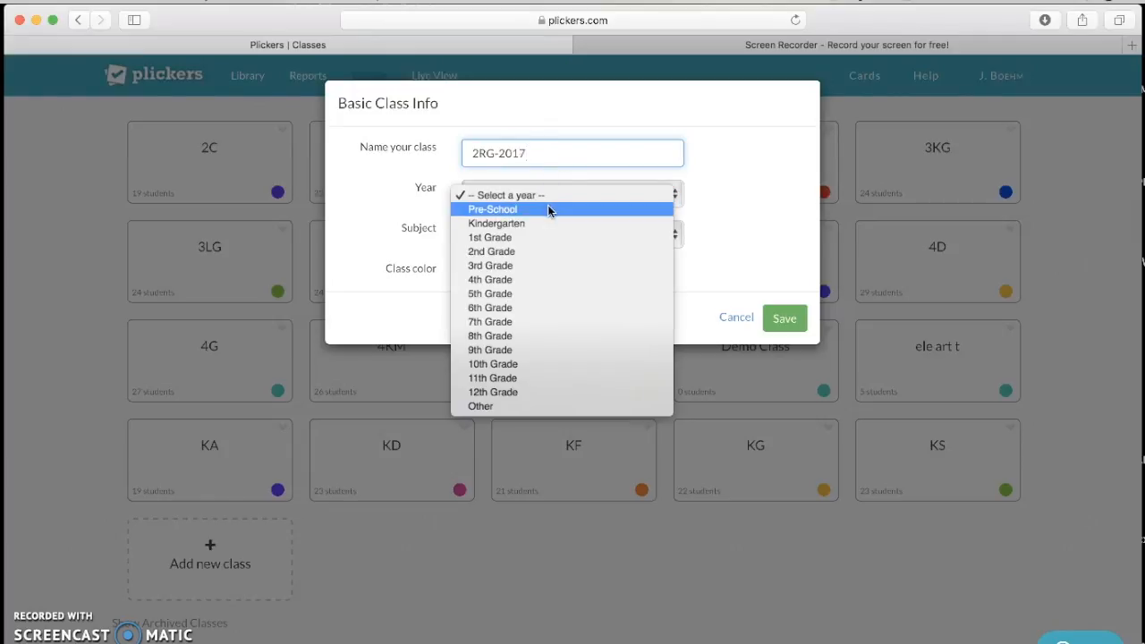
pyautogui.click(546, 252)
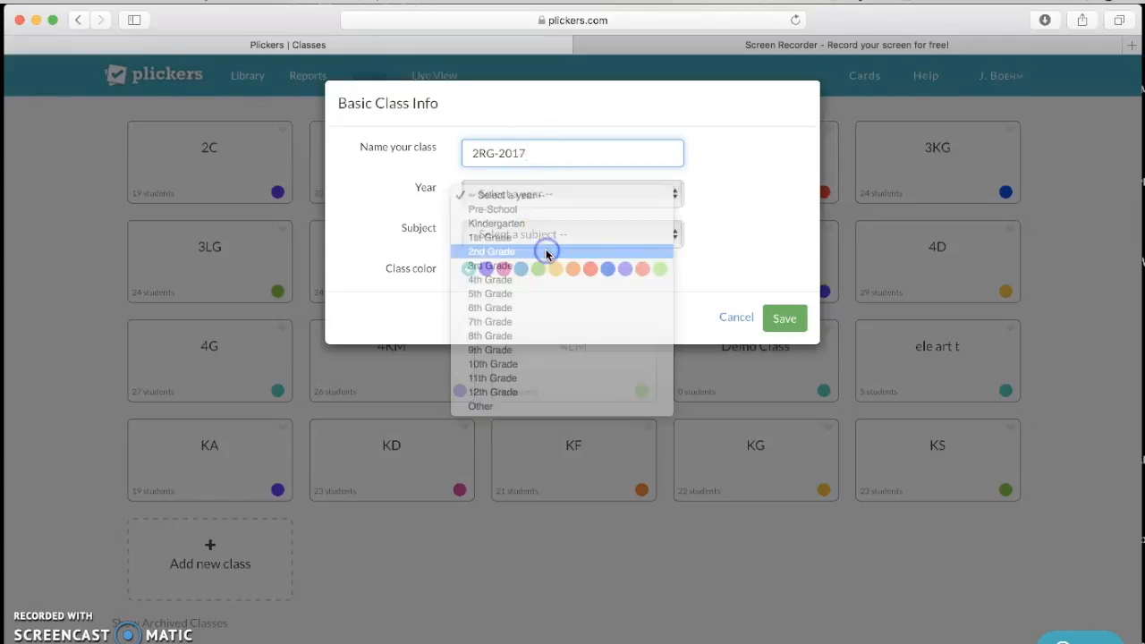
pyautogui.click(548, 235)
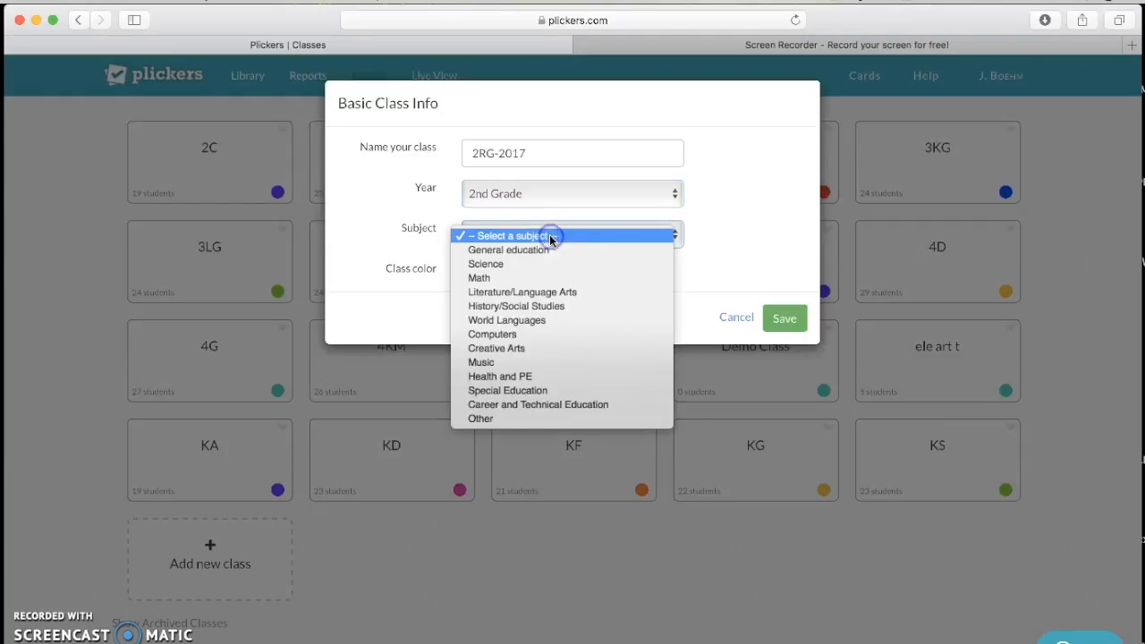
pyautogui.click(542, 349)
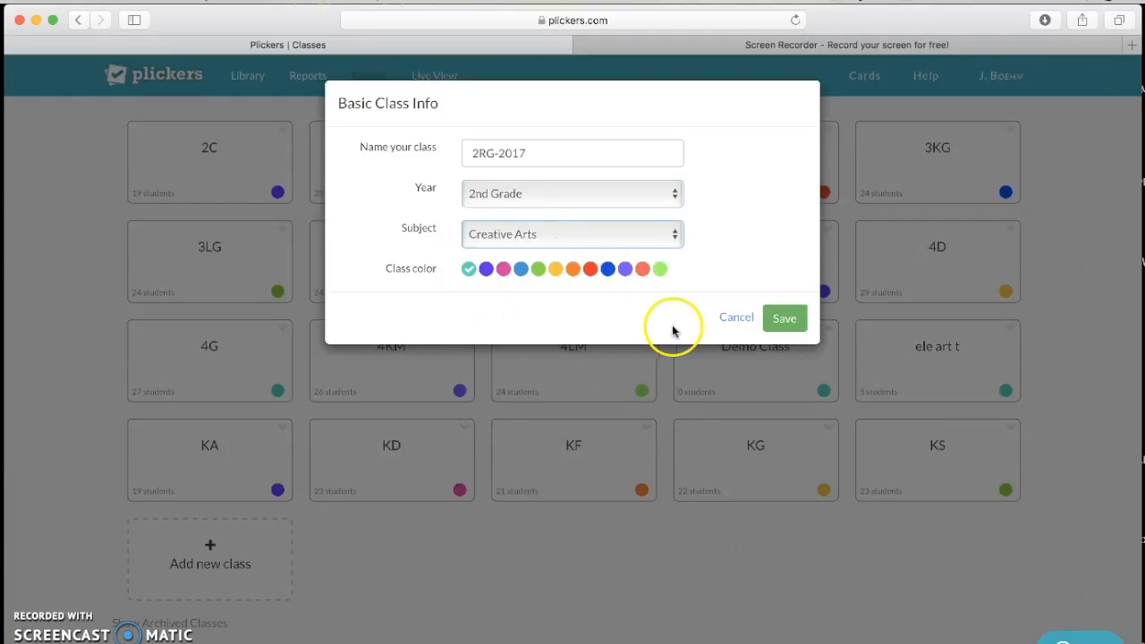
pyautogui.click(794, 319)
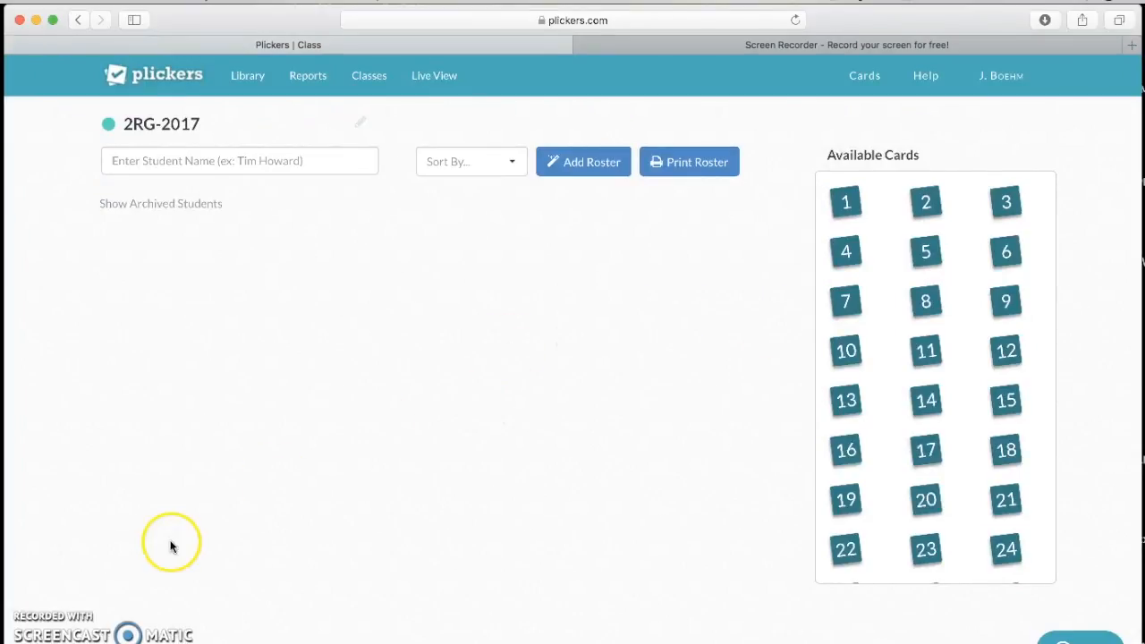
pyautogui.click(27, 642)
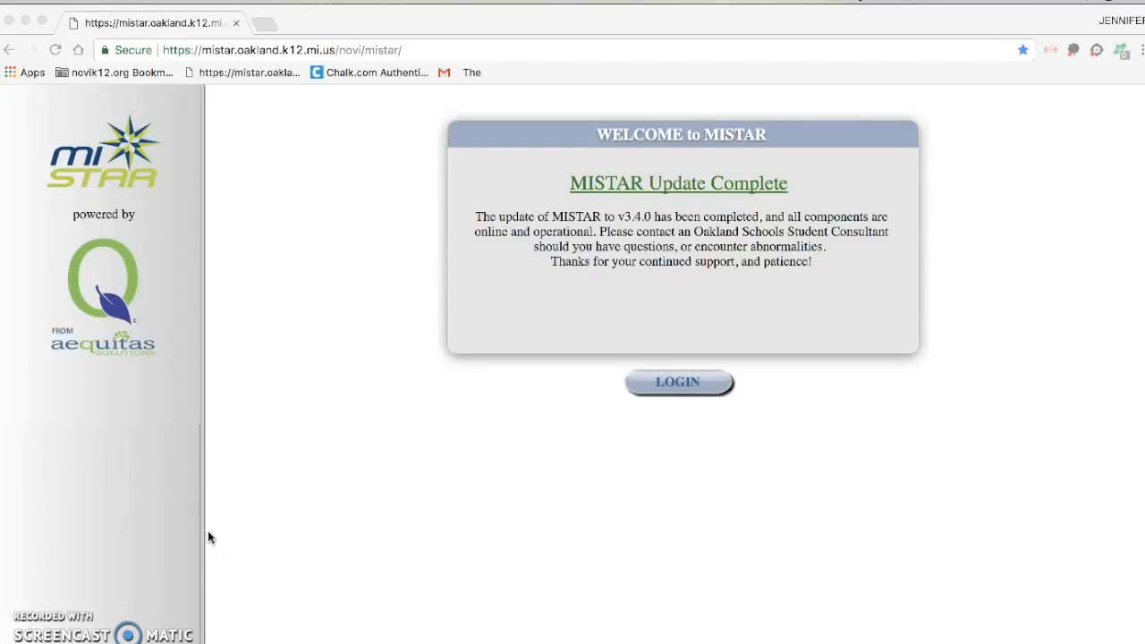
# Step: Log in to MISTAR to reach the Parkview 17/18 main page
pyautogui.click(676, 380)
pyautogui.click(676, 383)
pyautogui.click(561, 451)
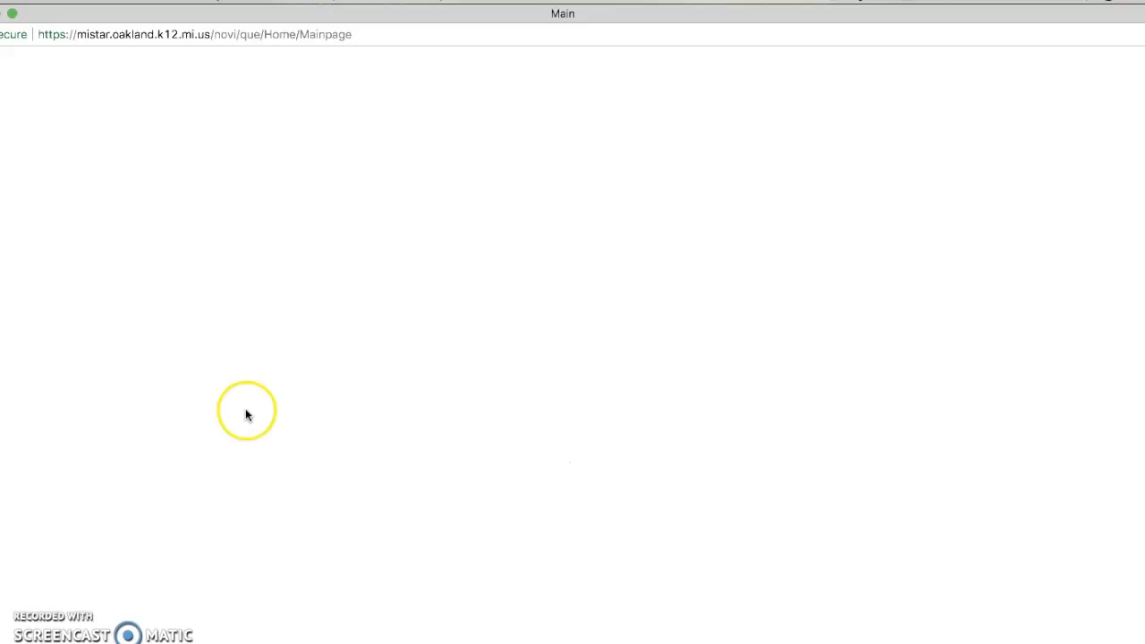
pyautogui.moveTo(0, 318); pyautogui.dragTo(1, 318)
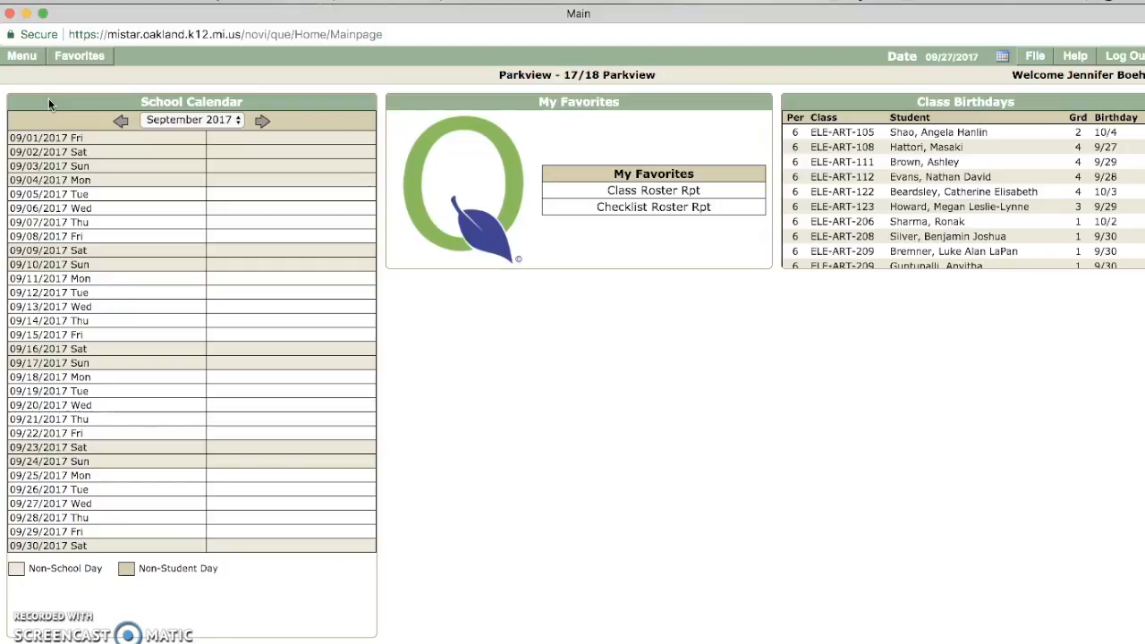
# Step: Go through MISTAR's Menu > Analysis to the Reports area
pyautogui.click(30, 68)
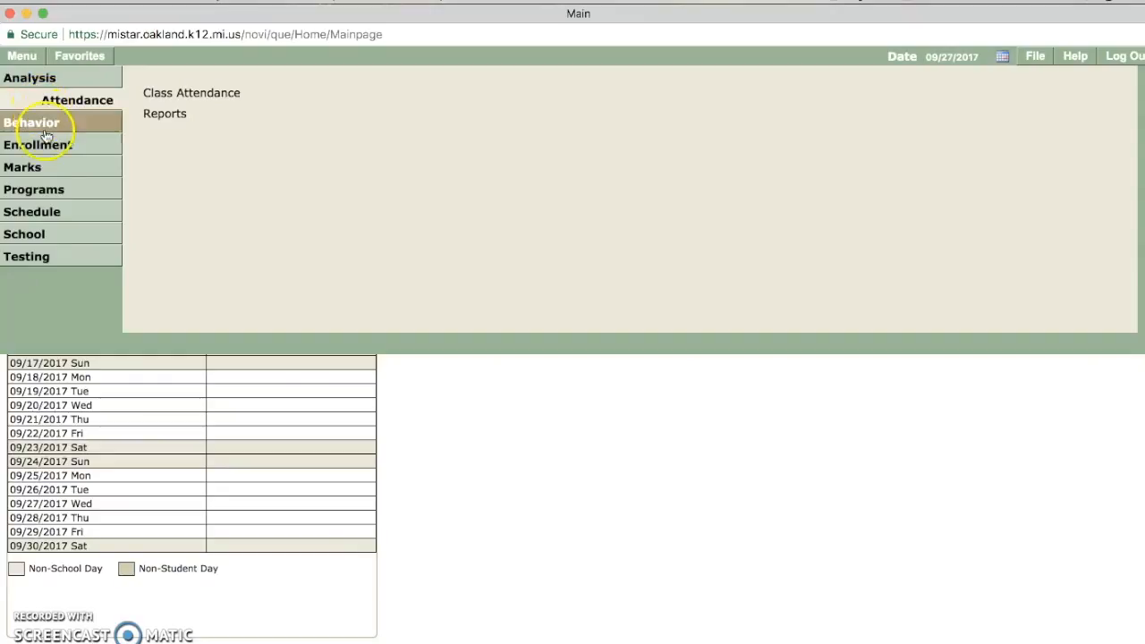
pyautogui.moveTo(49, 153)
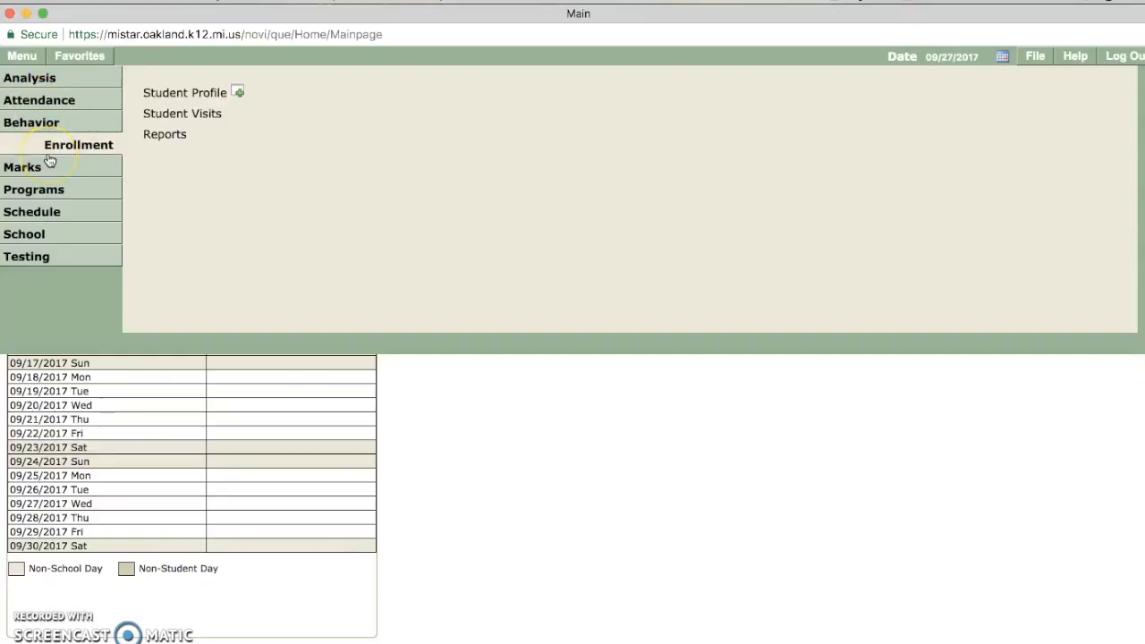
pyautogui.click(51, 185)
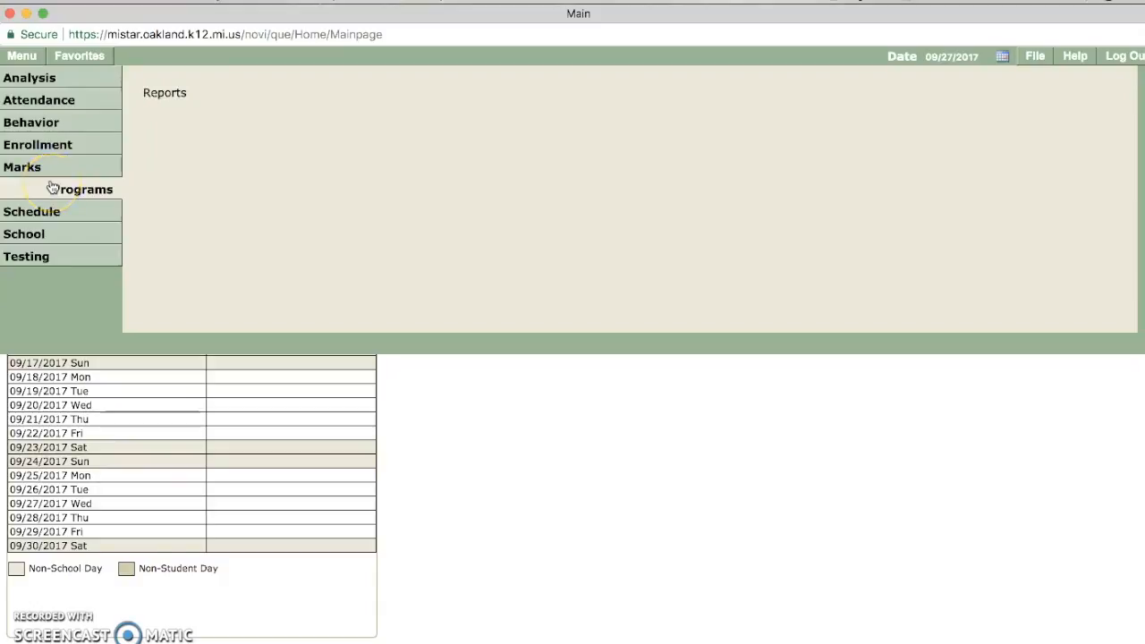
pyautogui.click(22, 168)
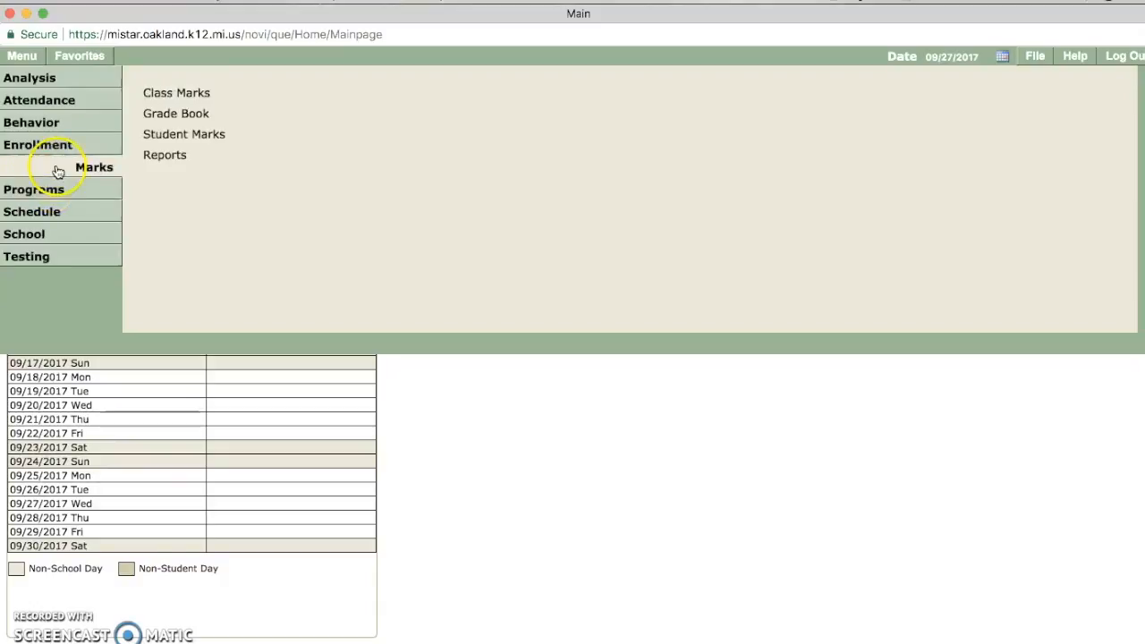
pyautogui.click(72, 100)
pyautogui.click(79, 82)
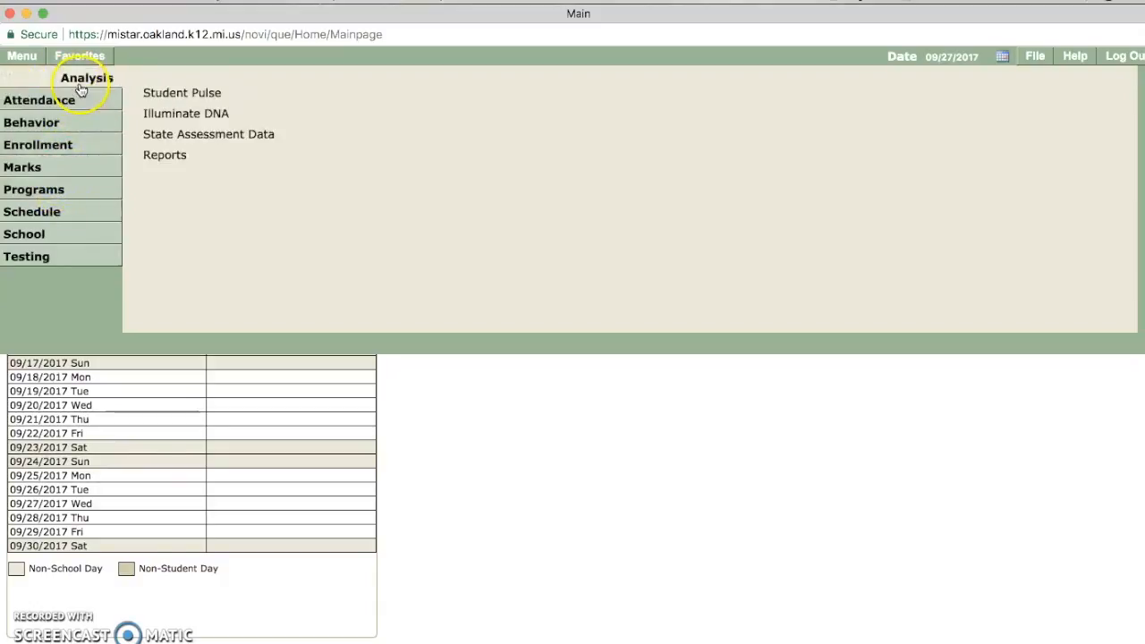
pyautogui.click(155, 158)
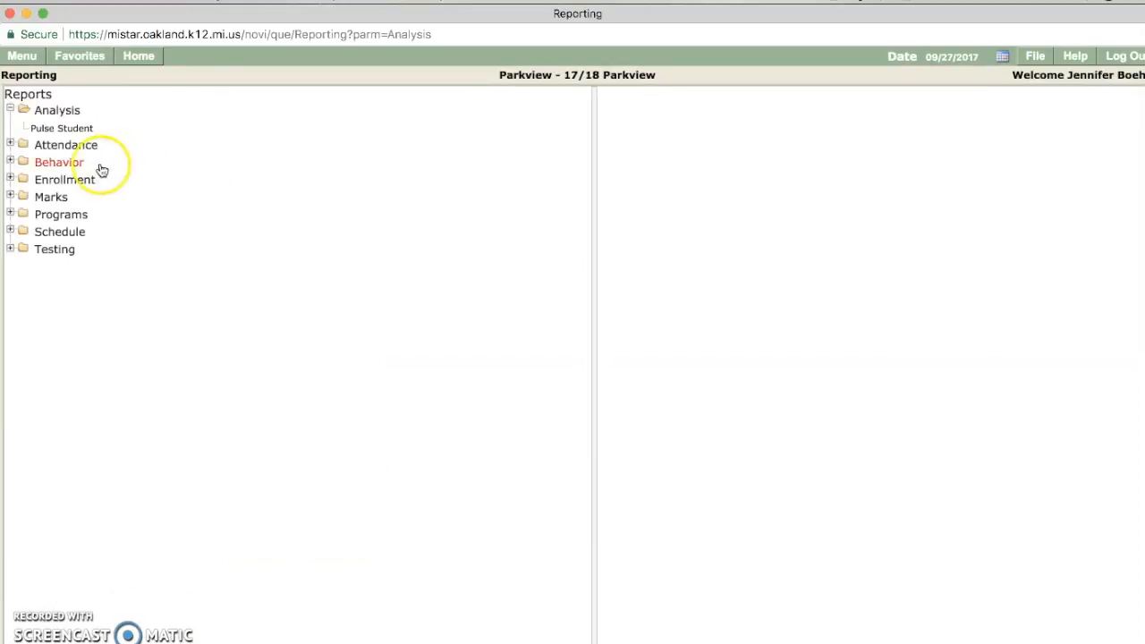
# Step: Expand the Schedule reports folder and open the Checklist Roster report options
pyautogui.click(11, 180)
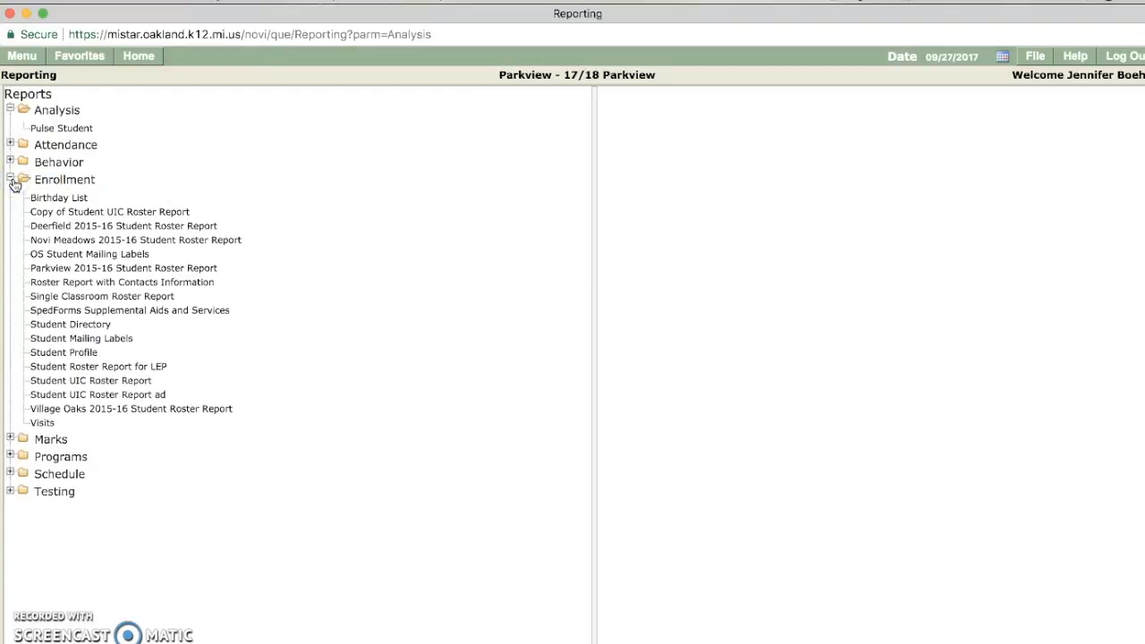
pyautogui.click(11, 180)
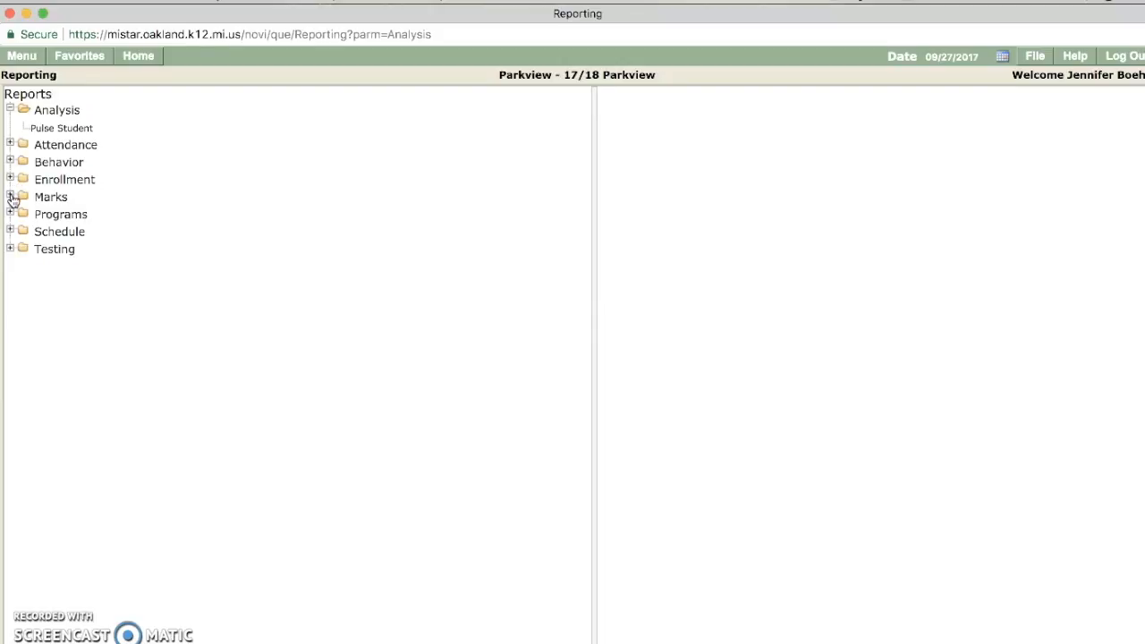
pyautogui.click(10, 215)
pyautogui.click(10, 215)
pyautogui.click(11, 232)
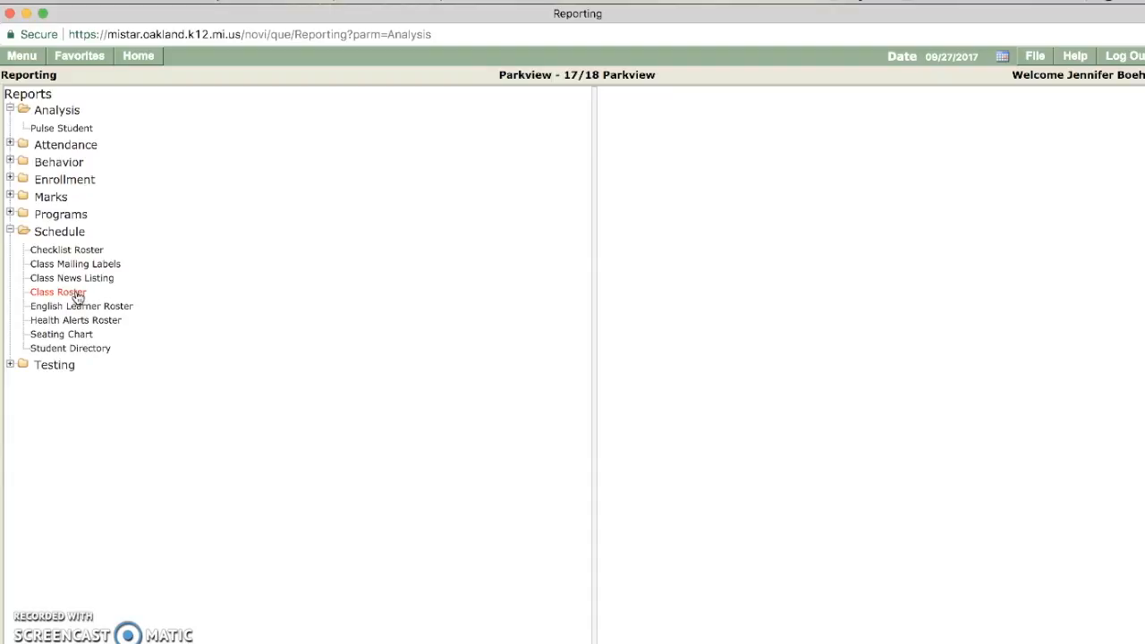
pyautogui.click(85, 254)
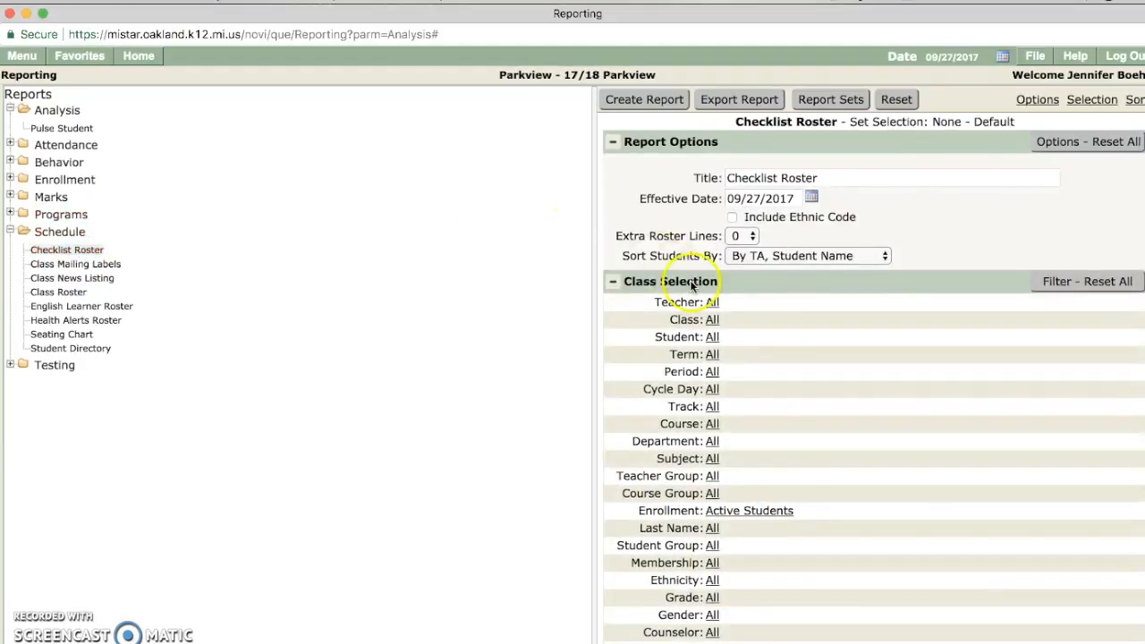
# Step: Switch to the Class Roster report in the Schedule tree
pyautogui.click(711, 321)
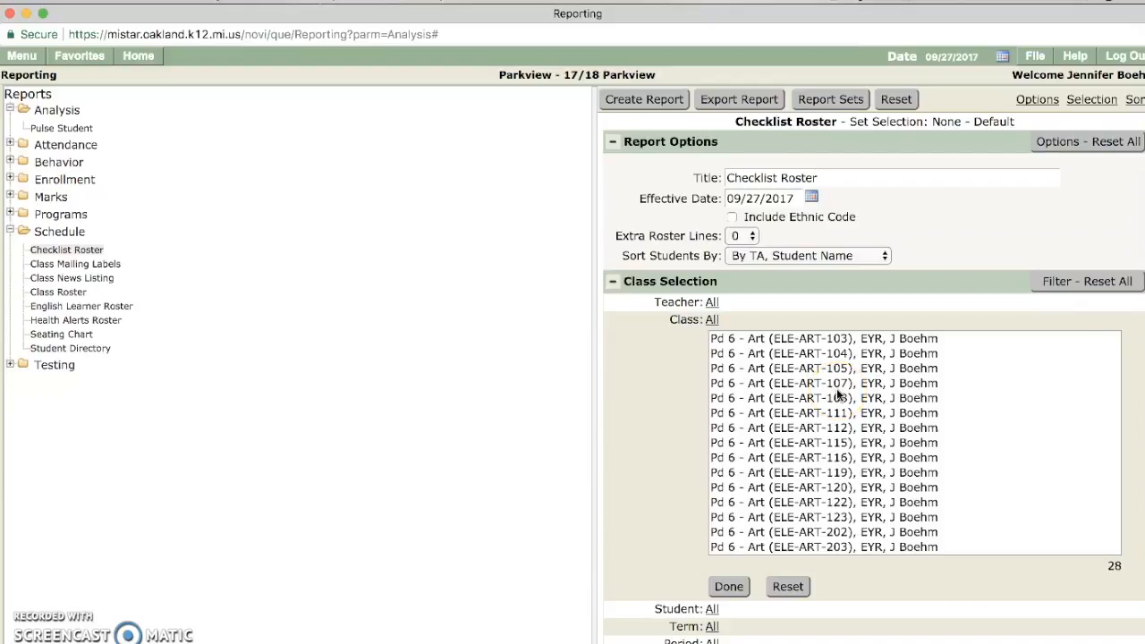
pyautogui.click(79, 294)
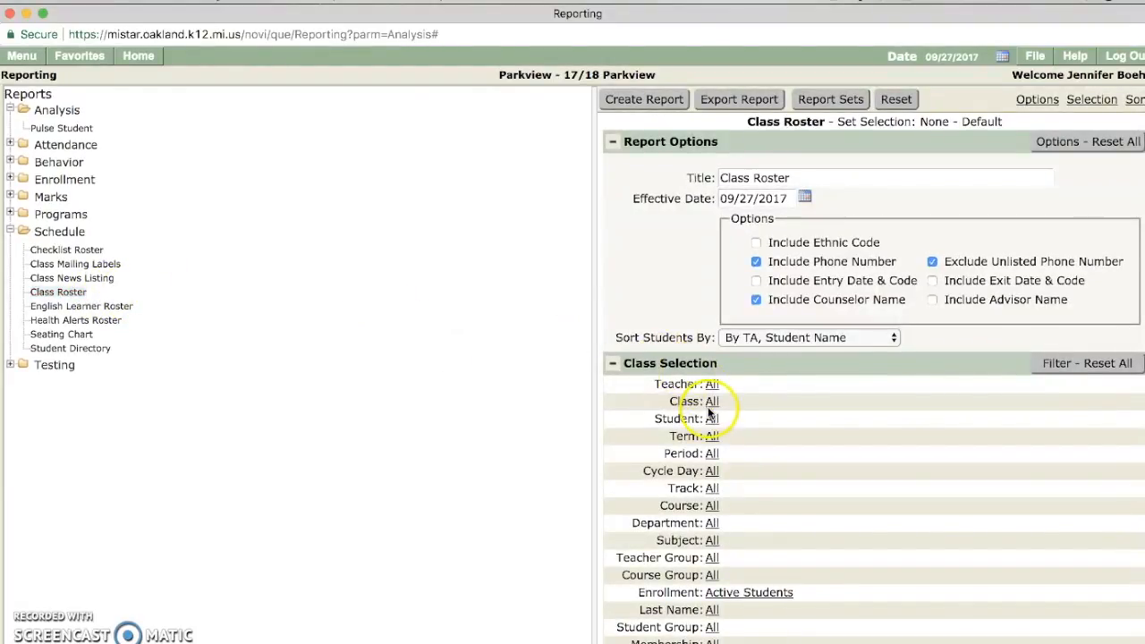
pyautogui.click(712, 402)
pyautogui.scroll(-1, 759, 358)
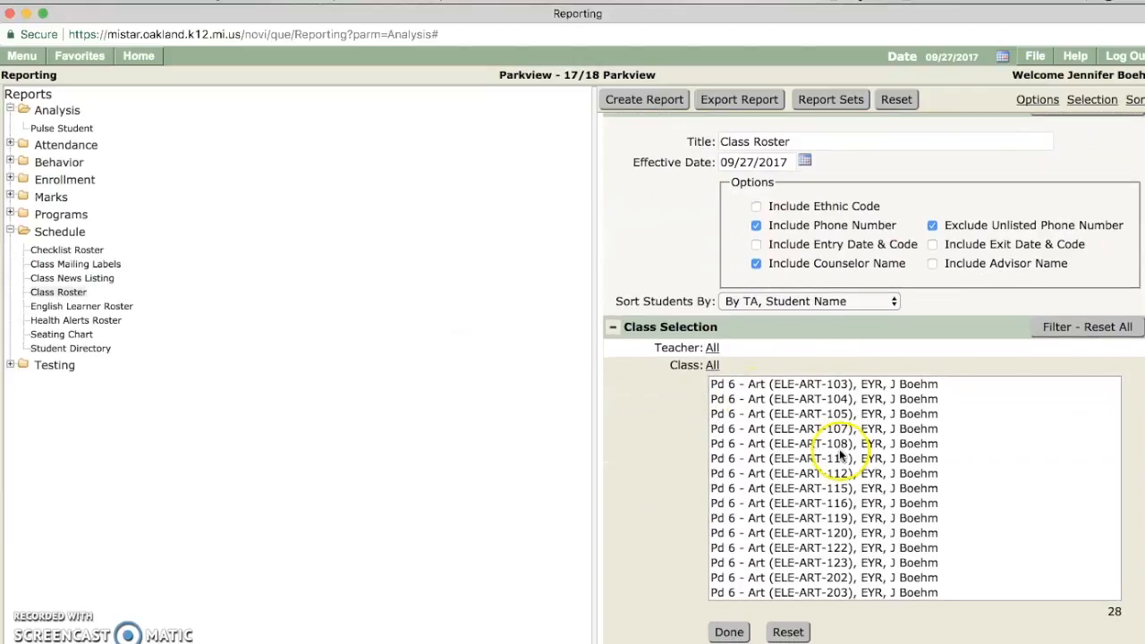
pyautogui.click(712, 365)
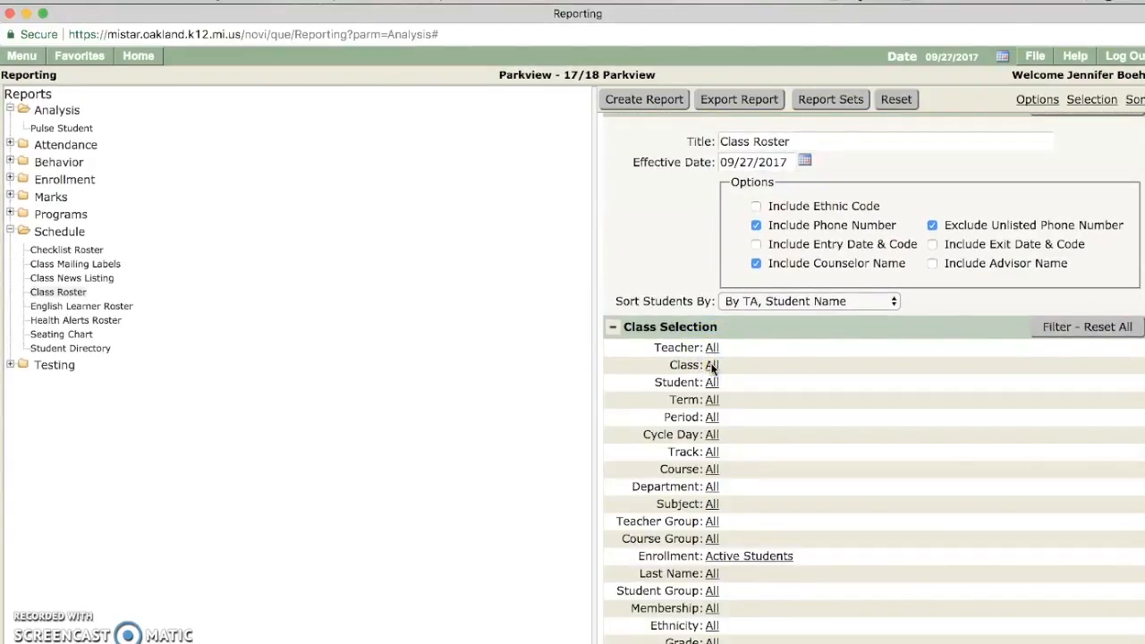
# Step: Filter the Class Roster report to a single counselor and export it
pyautogui.scroll(-3, 711, 367)
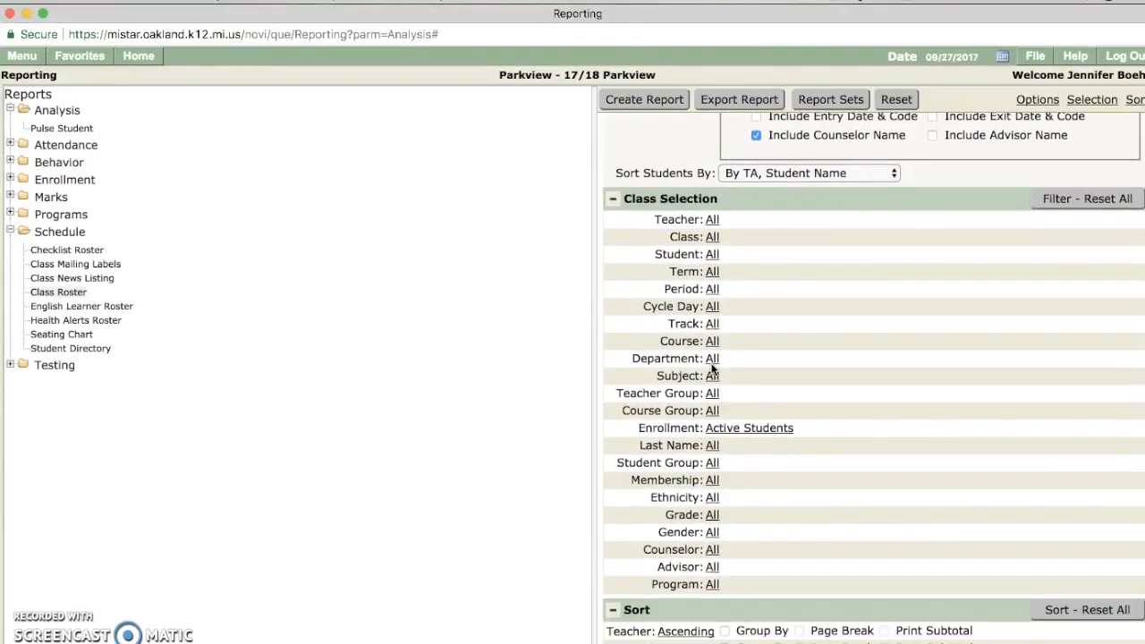
pyautogui.scroll(-2, 712, 368)
pyautogui.click(716, 483)
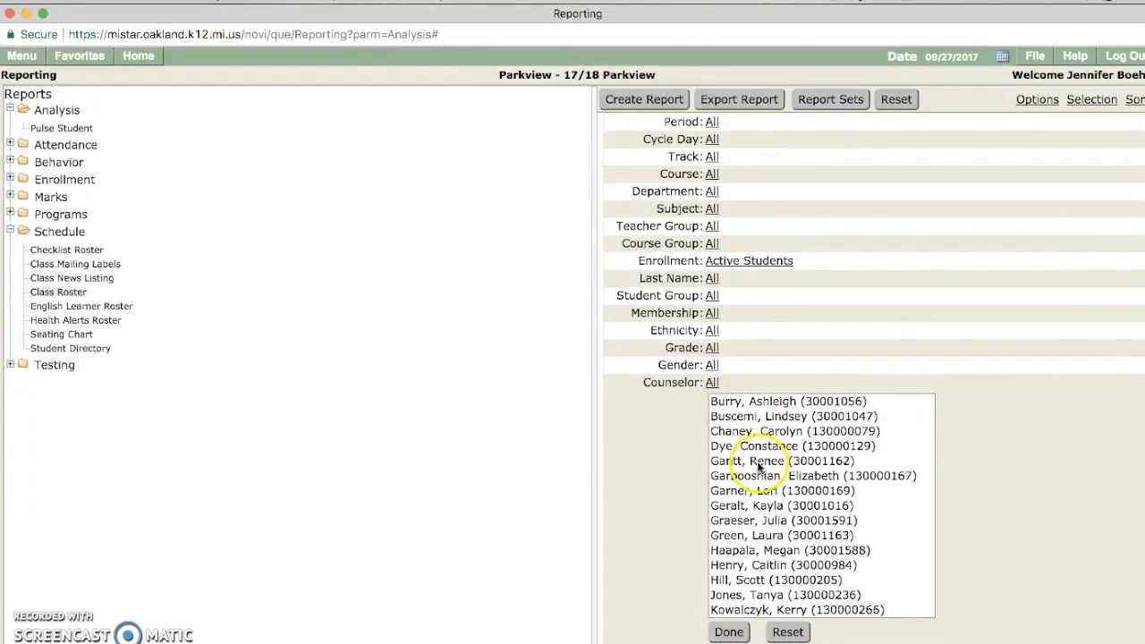
pyautogui.click(745, 461)
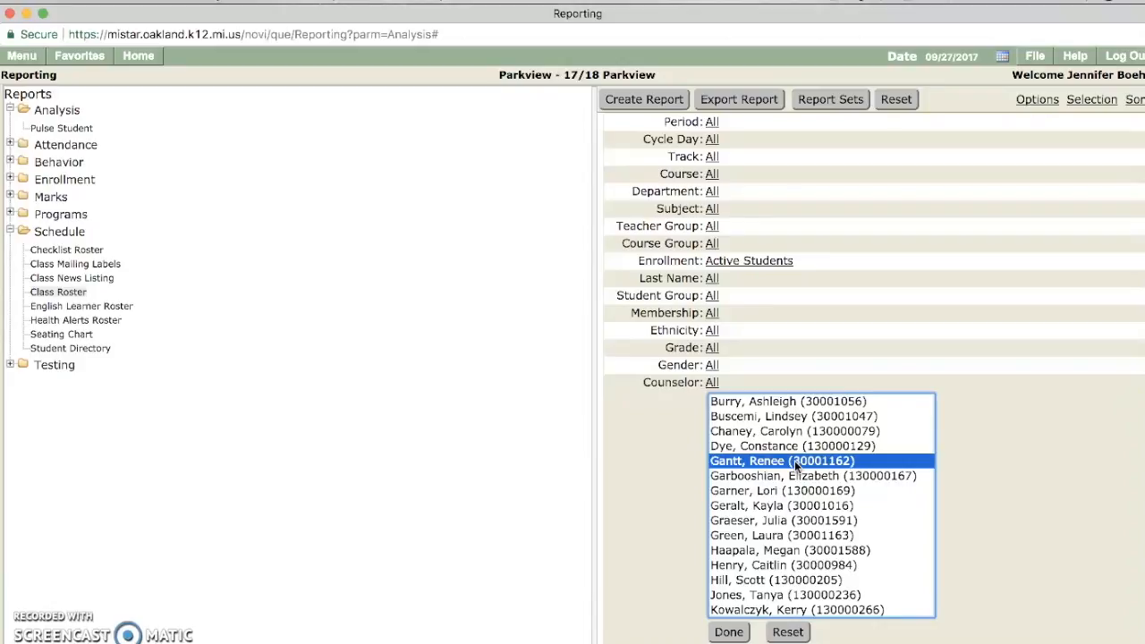
pyautogui.click(721, 635)
pyautogui.click(722, 638)
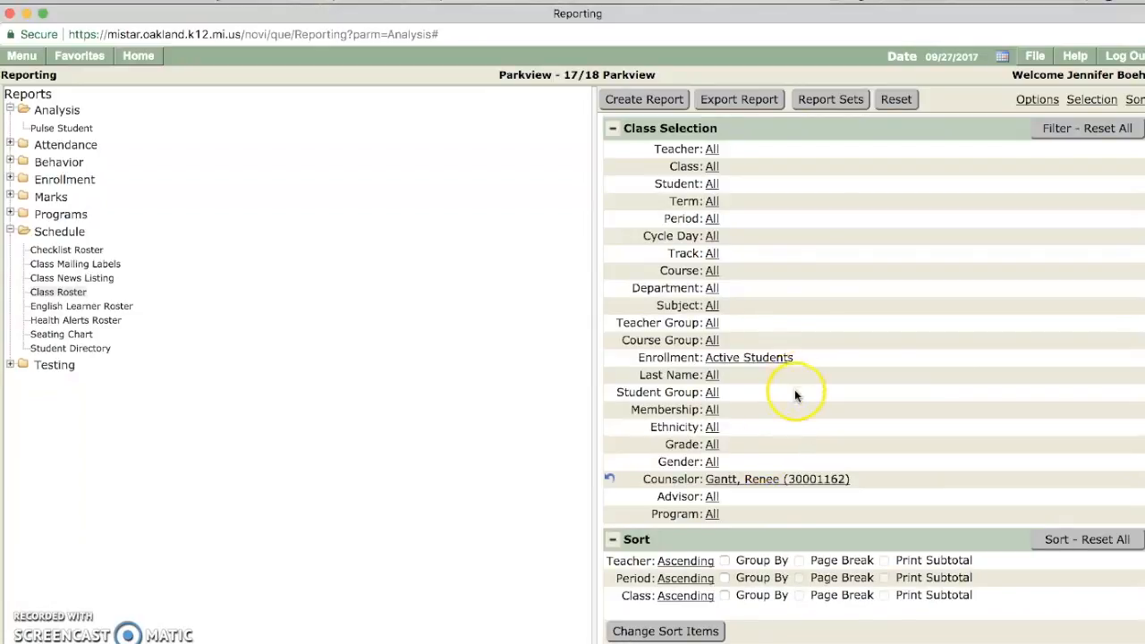
pyautogui.click(743, 106)
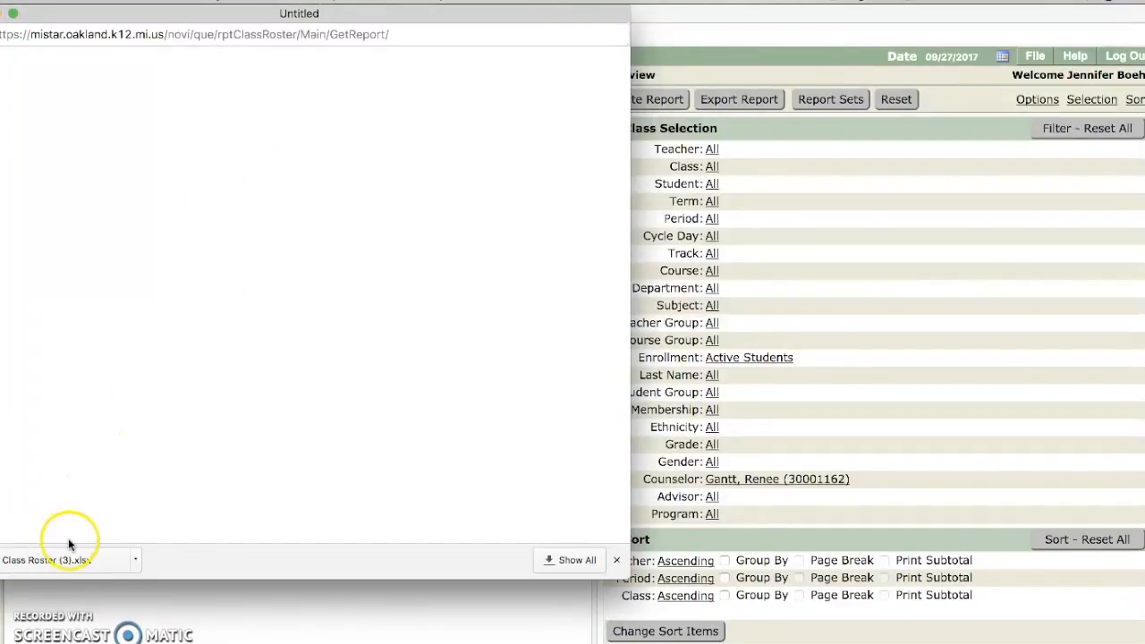
# Step: Open the downloaded Class Roster (3).xlsx file in Excel
pyautogui.click(74, 565)
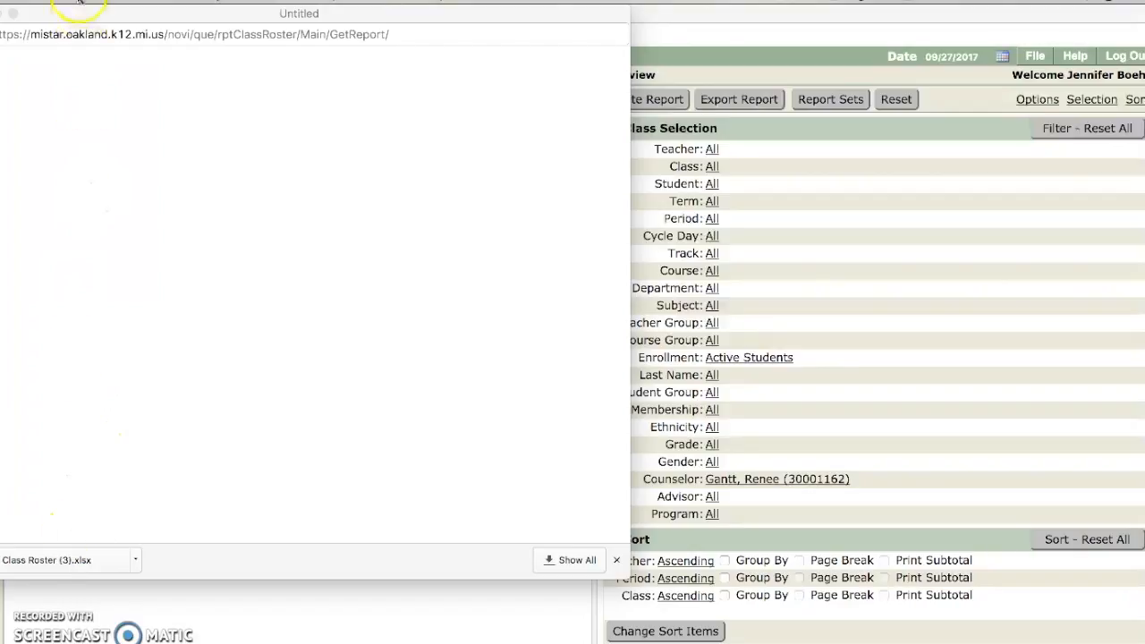
pyautogui.moveTo(77, 16); pyautogui.dragTo(109, 18)
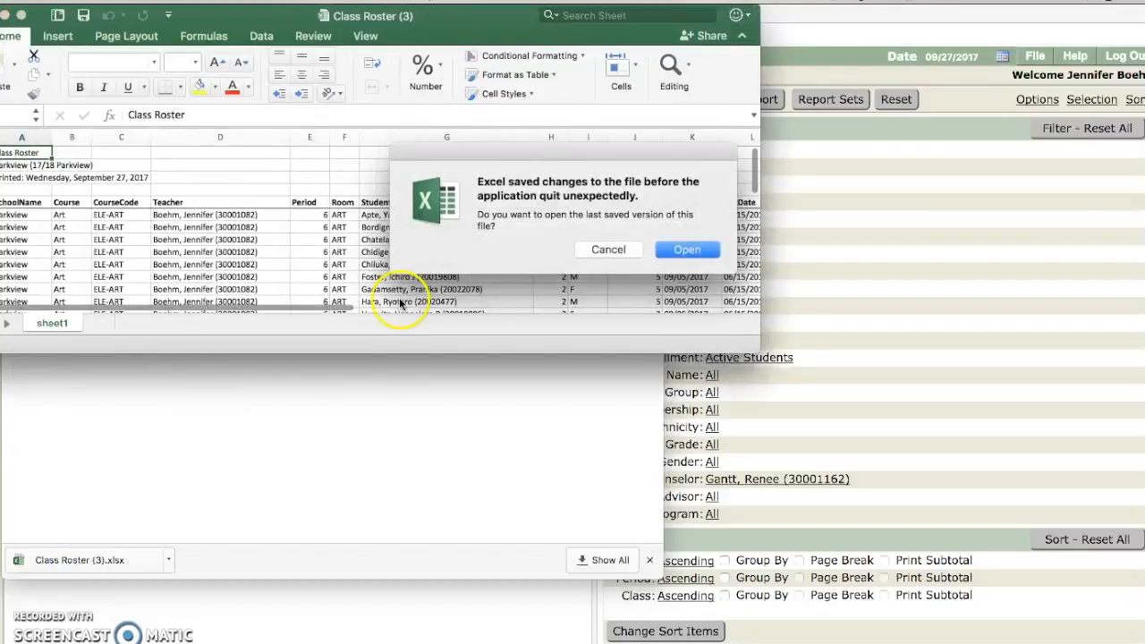
# Step: Decline the last-saved-version prompt and enlarge the Excel window to show more roster
pyautogui.click(609, 253)
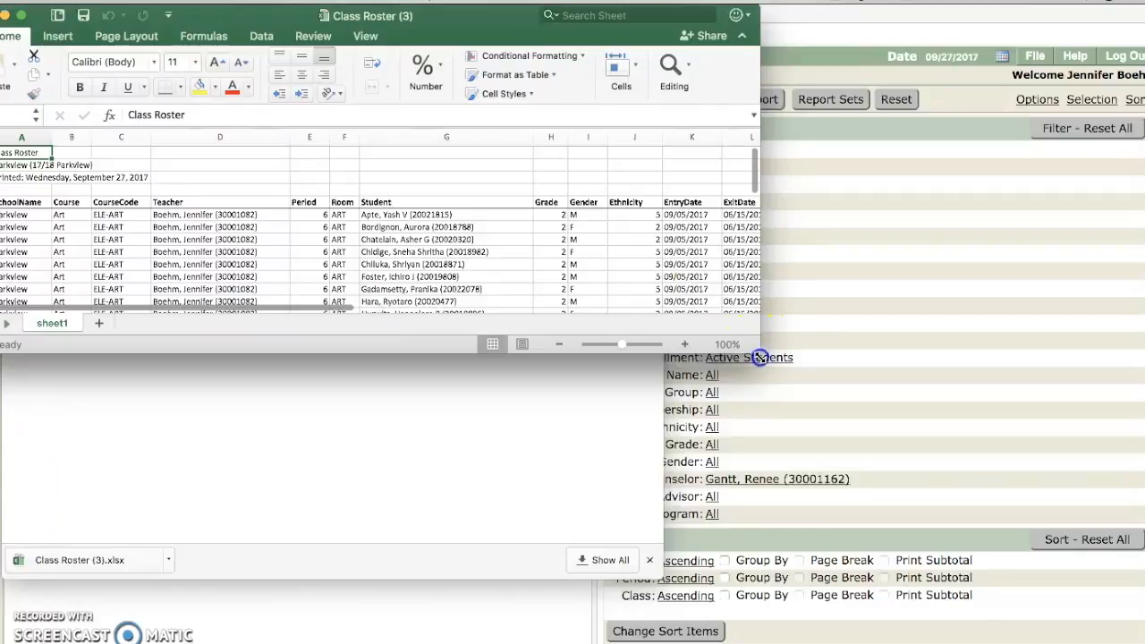
pyautogui.moveTo(758, 358); pyautogui.dragTo(764, 367)
pyautogui.moveTo(31, 16); pyautogui.dragTo(58, 21)
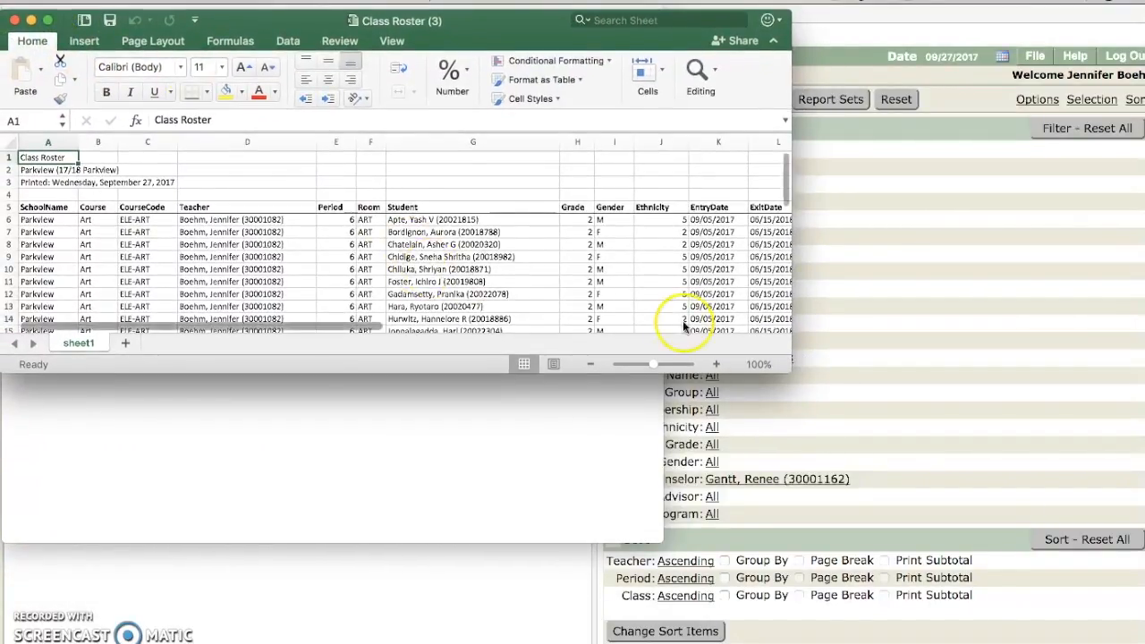
pyautogui.moveTo(818, 416); pyautogui.dragTo(969, 591)
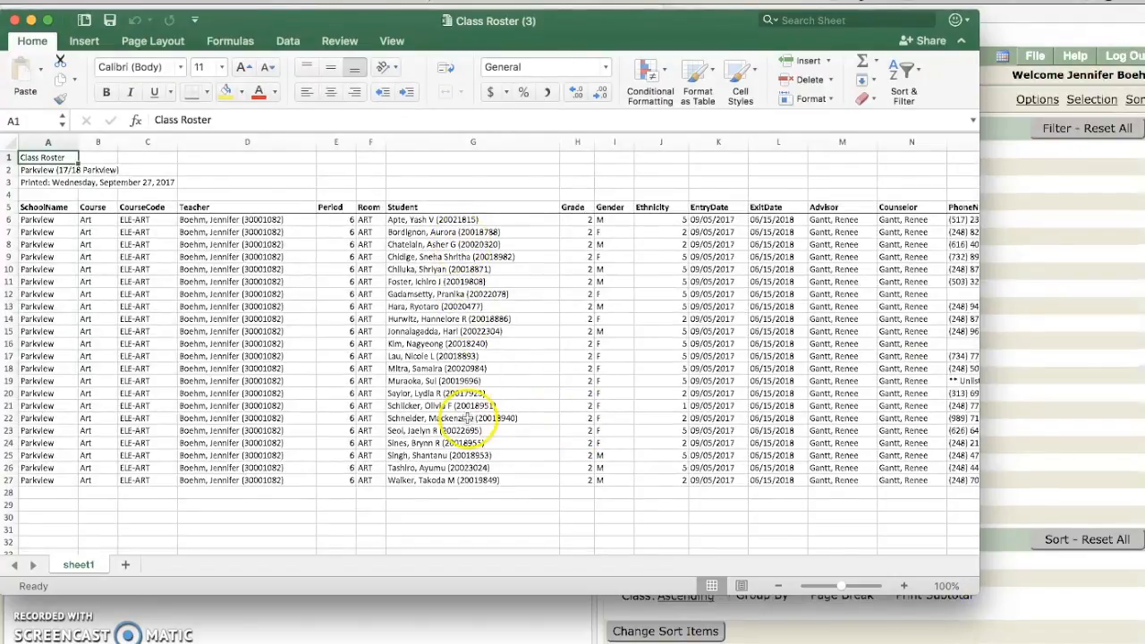
# Step: Delete columns A–F and the Grade through PhoneNumber columns
pyautogui.moveTo(40, 161)
pyautogui.mouseDown()
pyautogui.moveTo(286, 314)
pyautogui.moveTo(364, 484)
pyautogui.mouseUp()
pyautogui.rightClick(360, 459)
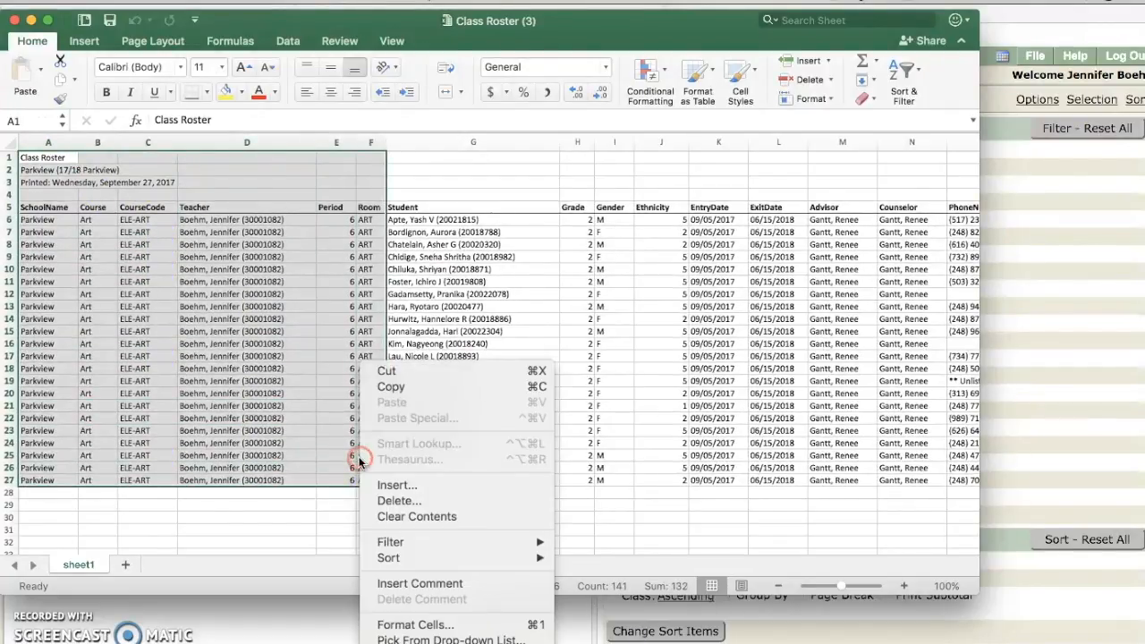
pyautogui.click(380, 500)
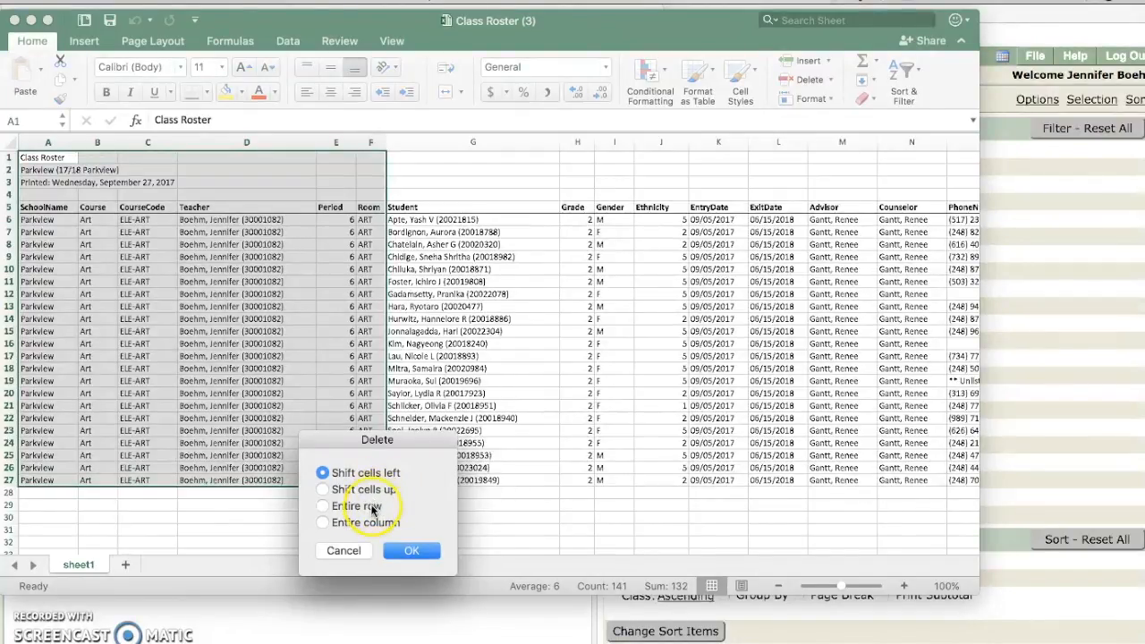
pyautogui.click(365, 522)
pyautogui.click(409, 550)
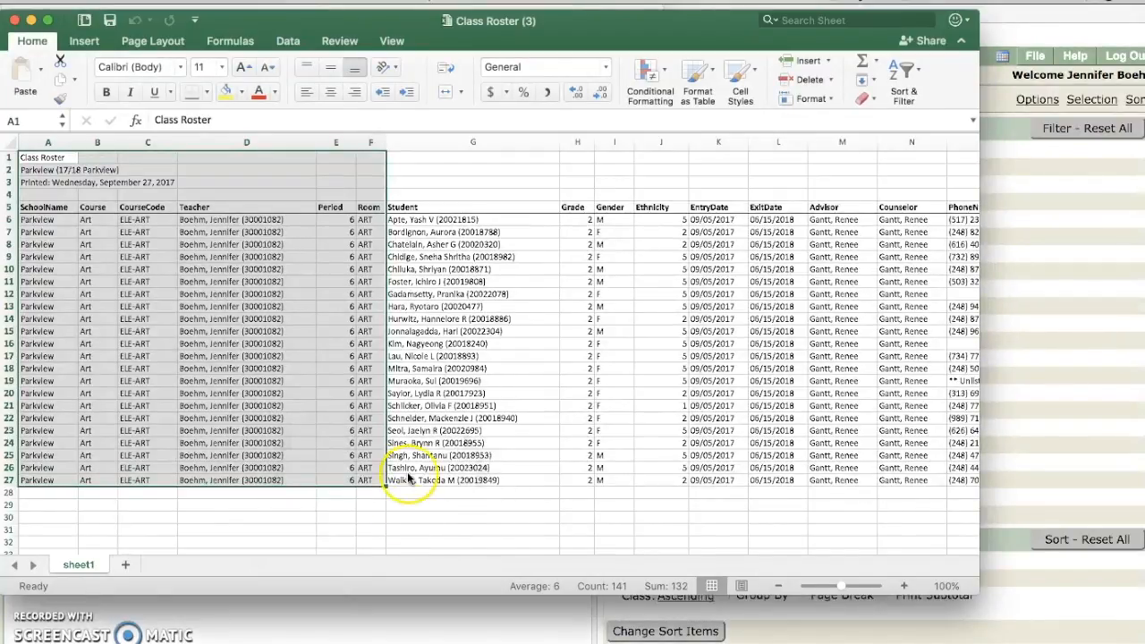
pyautogui.click(428, 244)
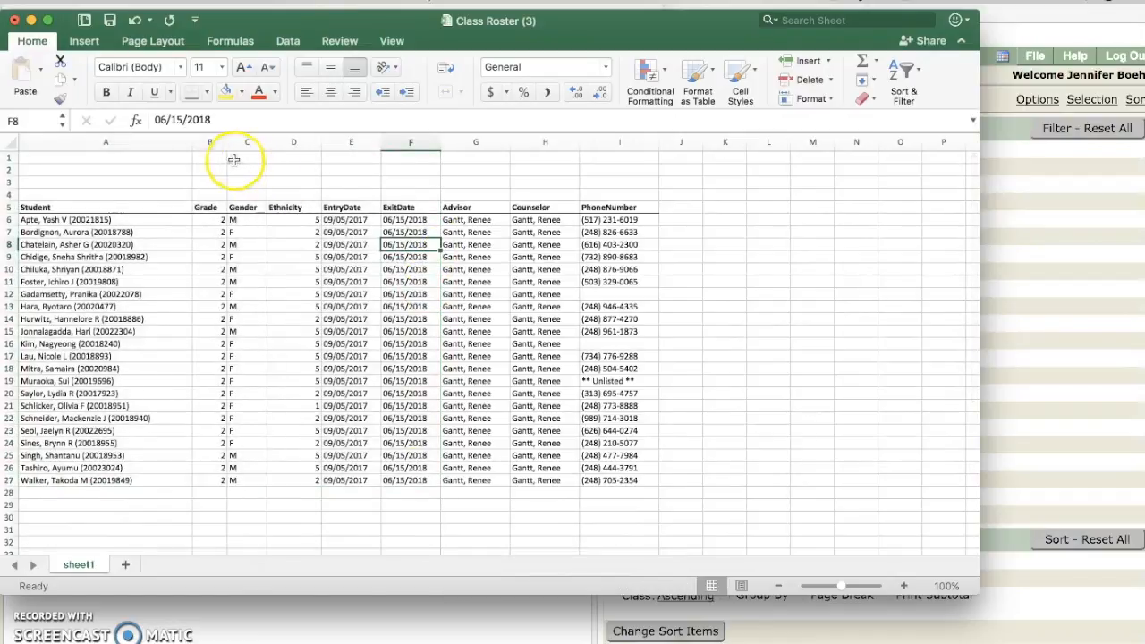
pyautogui.moveTo(224, 159); pyautogui.dragTo(596, 489)
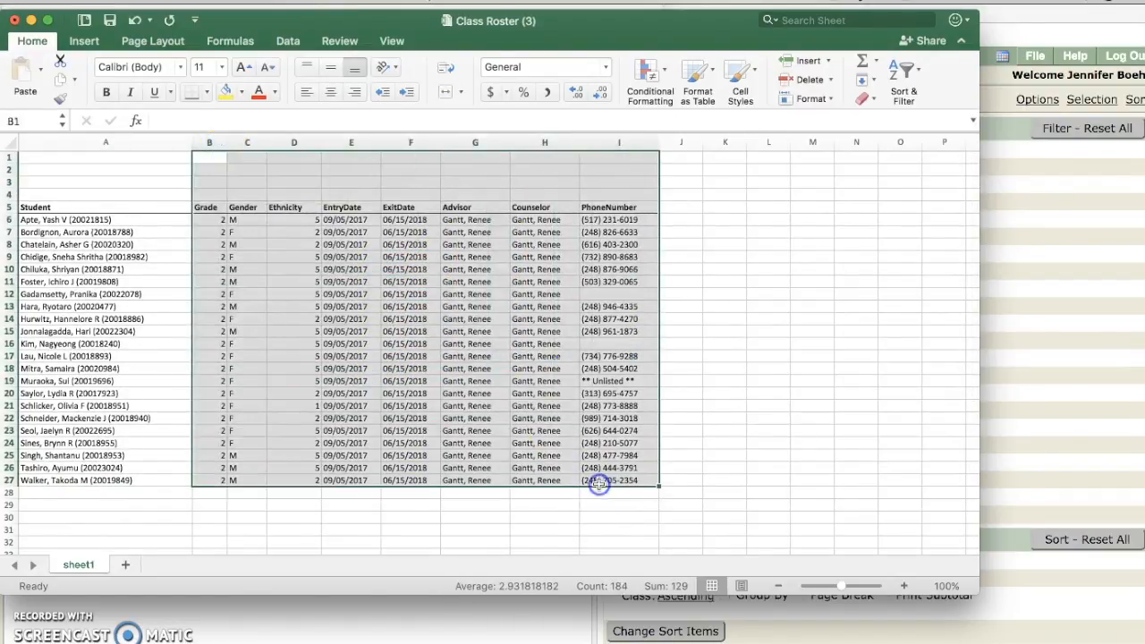
pyautogui.rightClick(516, 447)
pyautogui.click(560, 493)
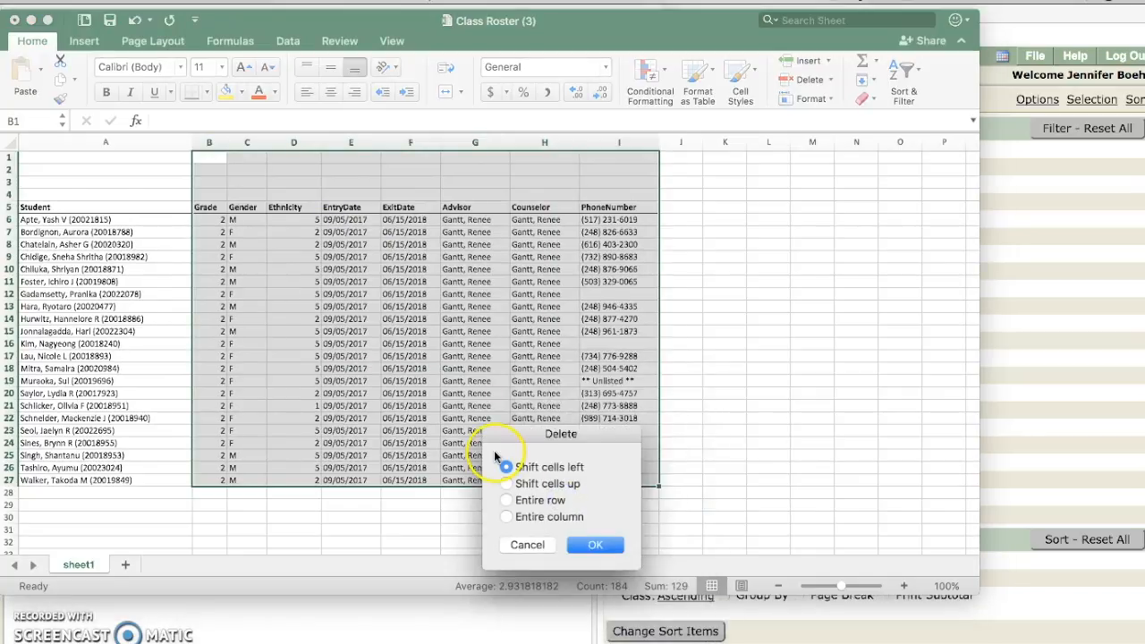
pyautogui.click(527, 517)
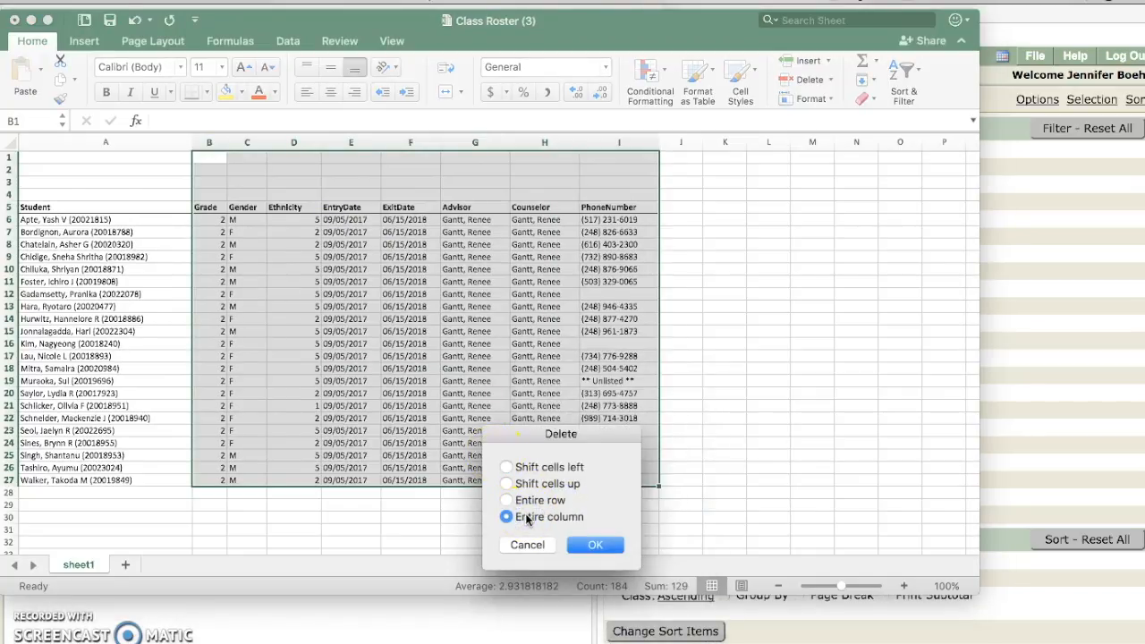
pyautogui.click(593, 544)
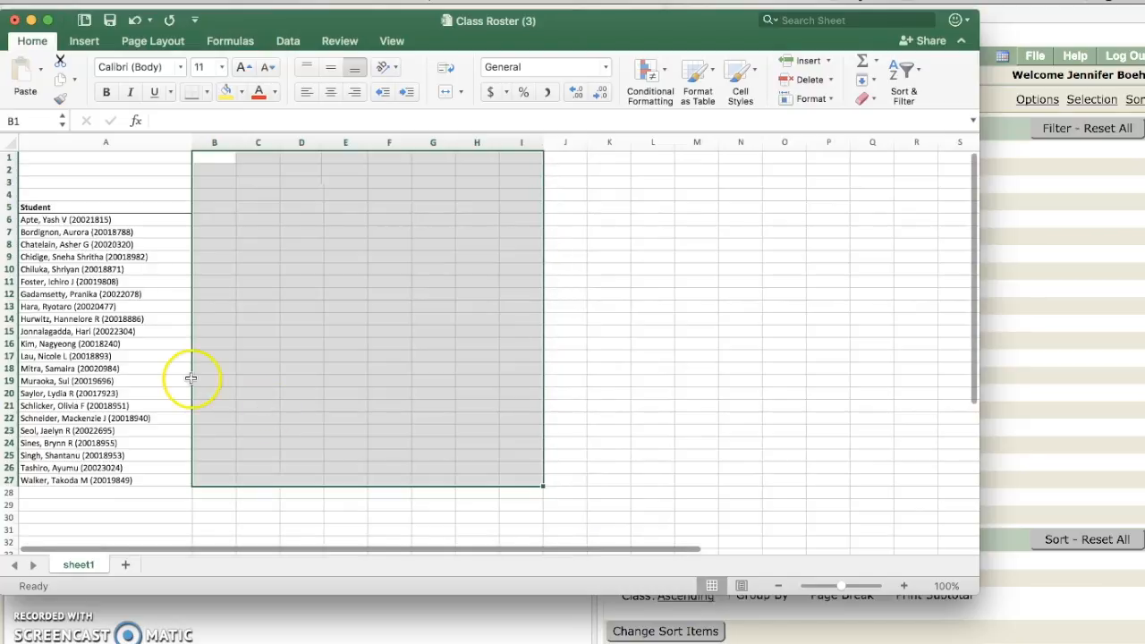
# Step: Delete title rows 1–5 so student entries start at the top, then select column A
pyautogui.moveTo(44, 162); pyautogui.dragTo(68, 207)
pyautogui.rightClick(68, 206)
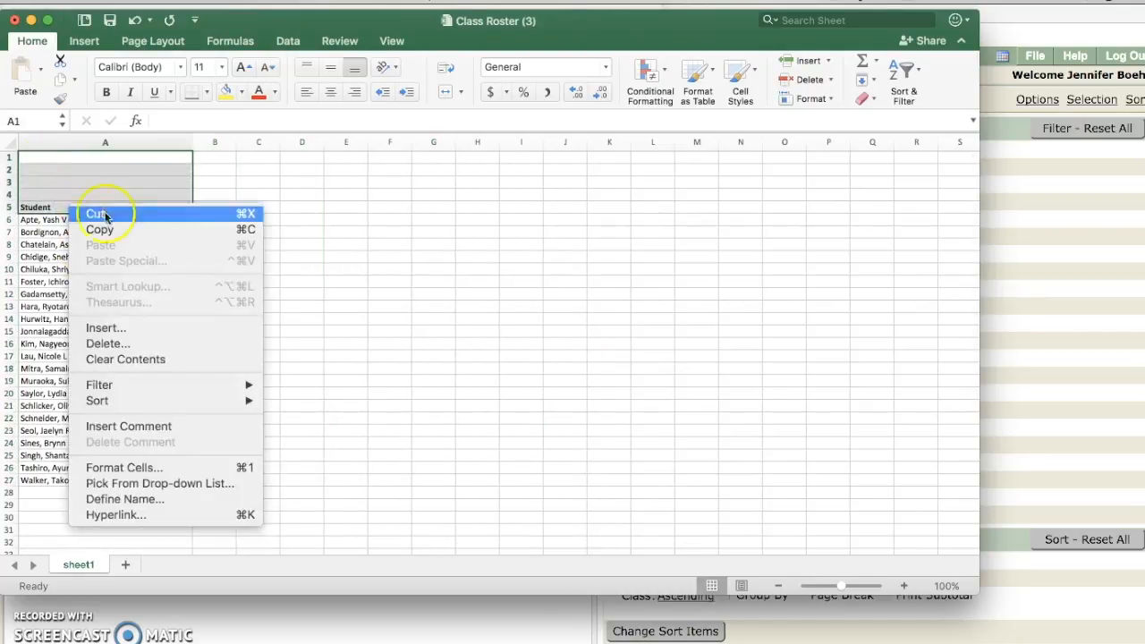
pyautogui.click(137, 343)
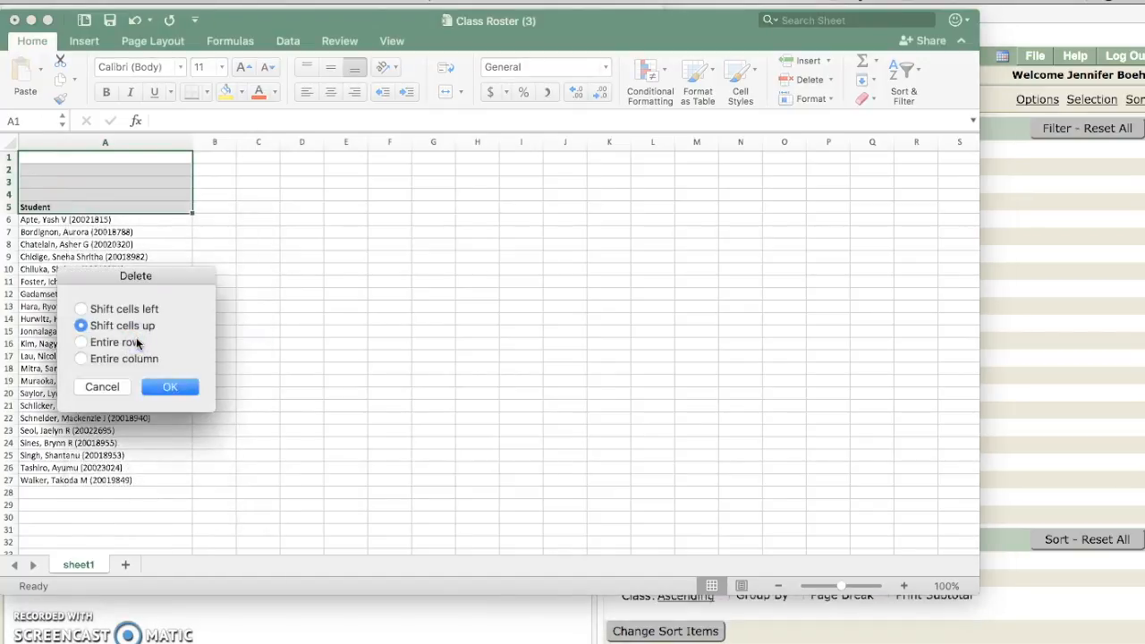
pyautogui.click(132, 345)
pyautogui.click(156, 386)
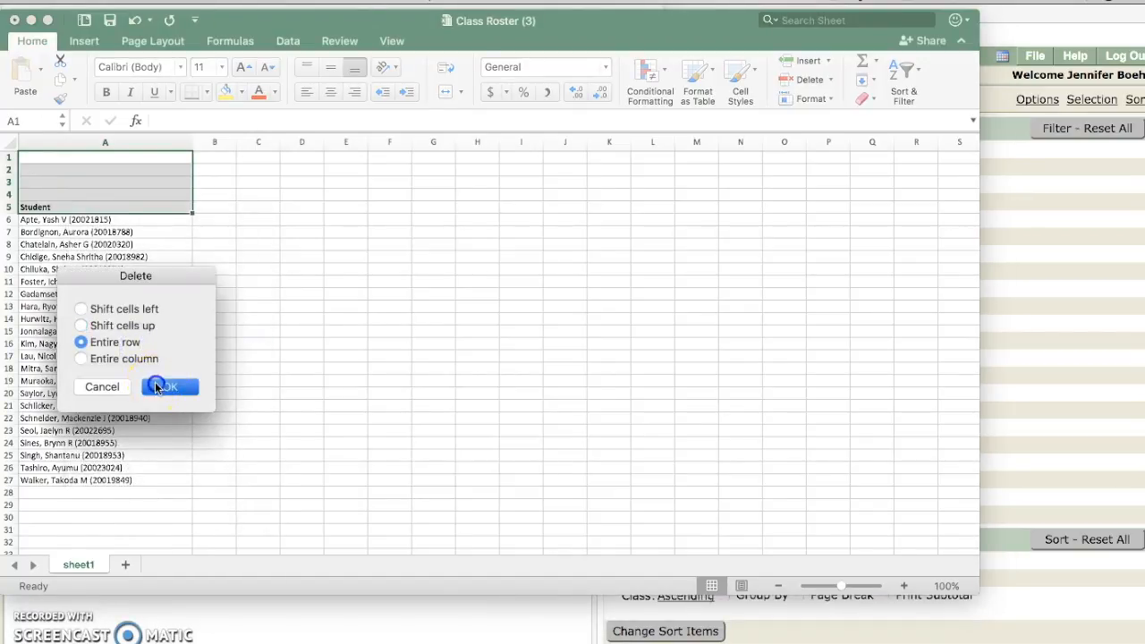
pyautogui.click(165, 282)
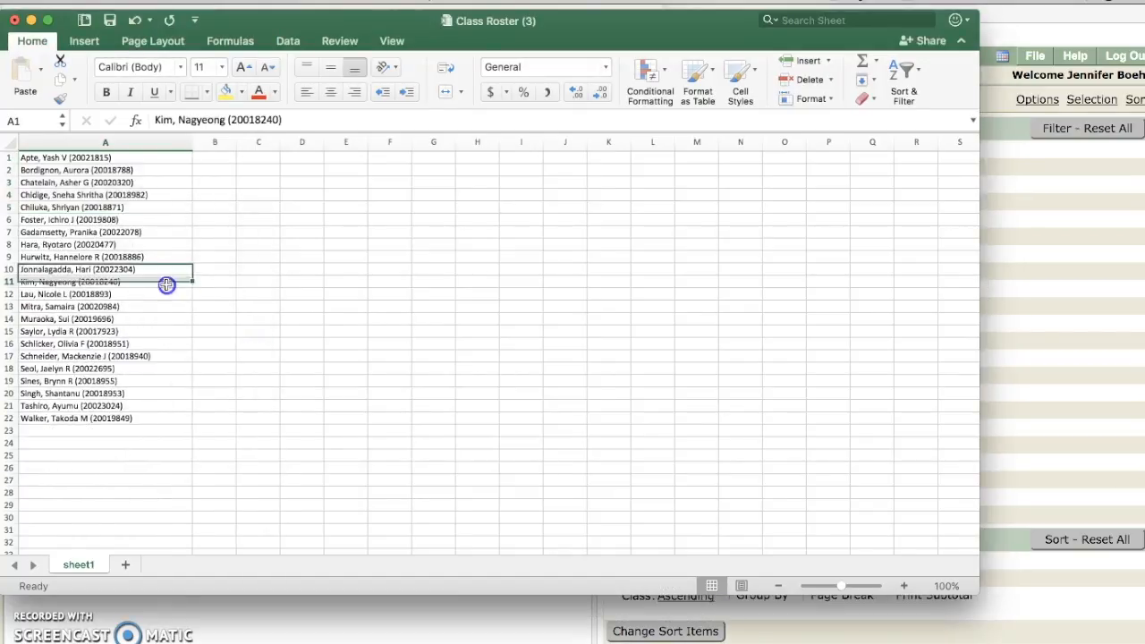
pyautogui.click(97, 143)
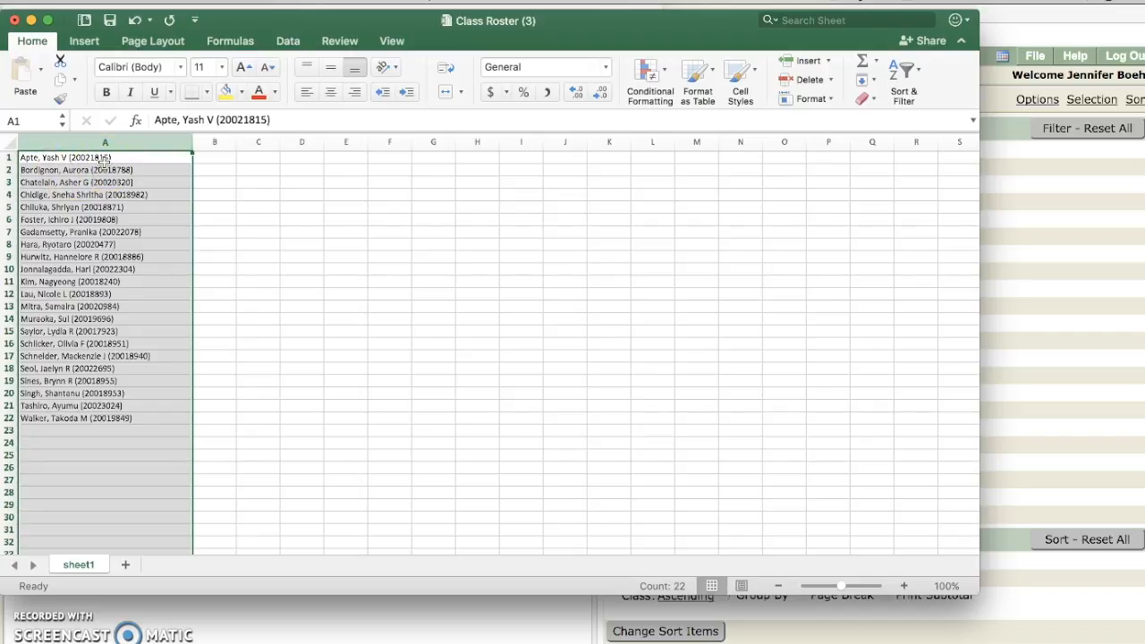
# Step: Text to Columns on column A, delimited by comma and '(' with Tab unchecked
pyautogui.click(286, 43)
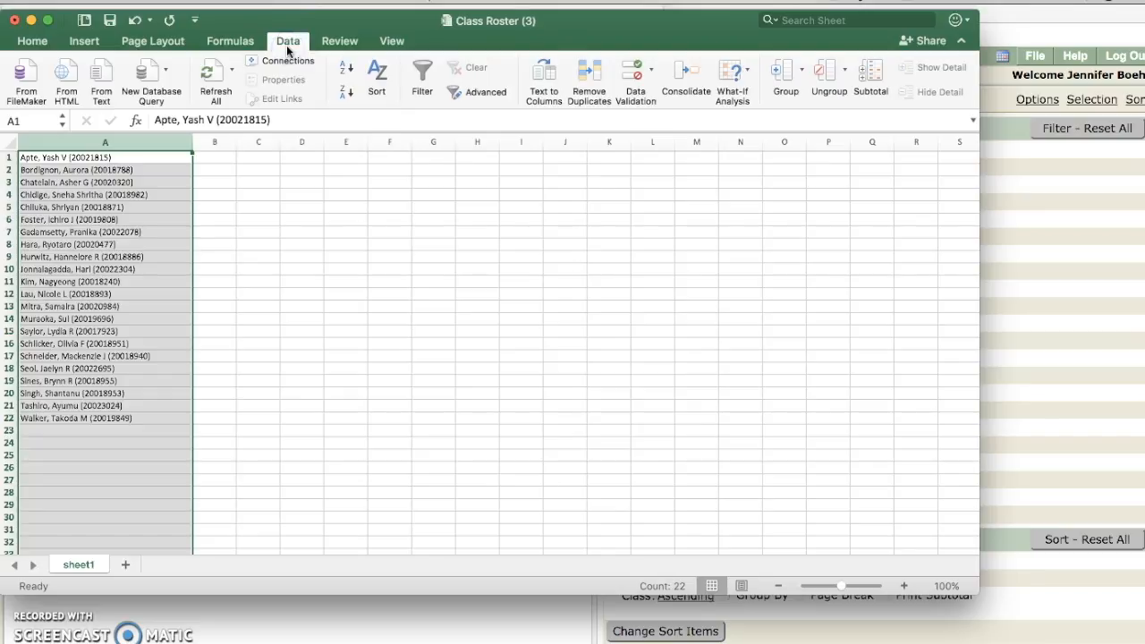
pyautogui.click(481, 104)
pyautogui.click(533, 98)
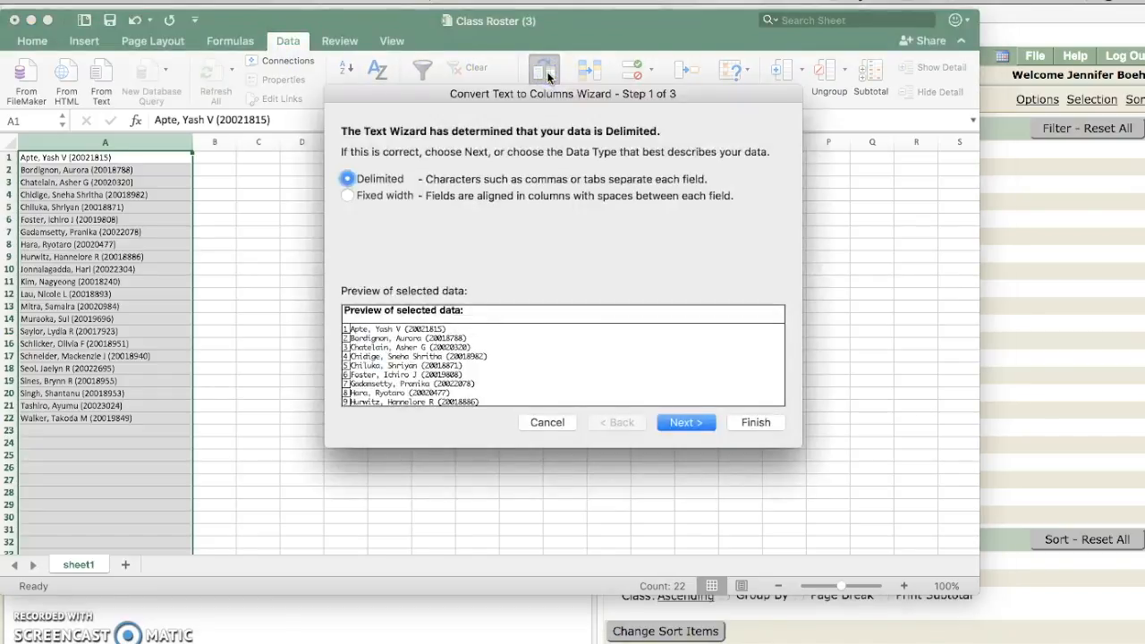
pyautogui.click(700, 424)
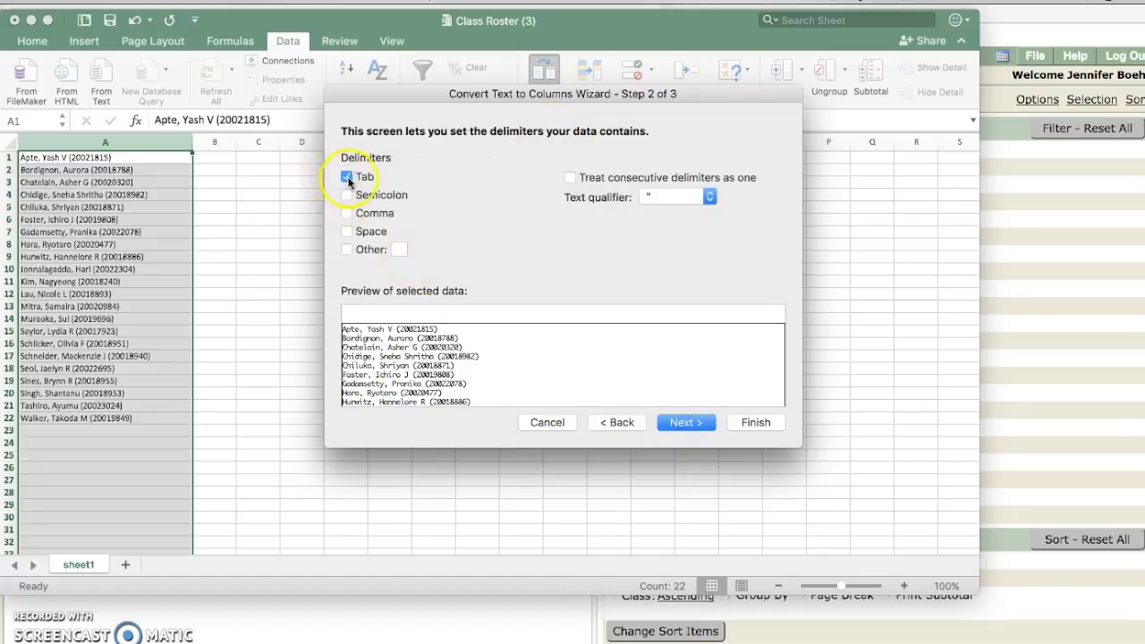
pyautogui.click(347, 178)
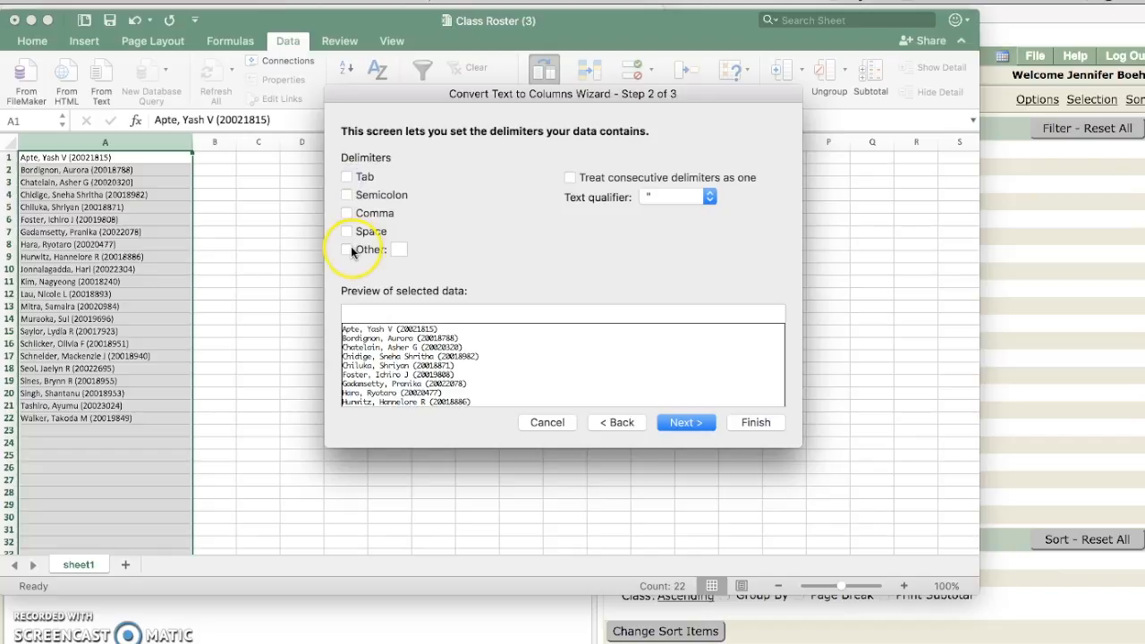
pyautogui.click(348, 250)
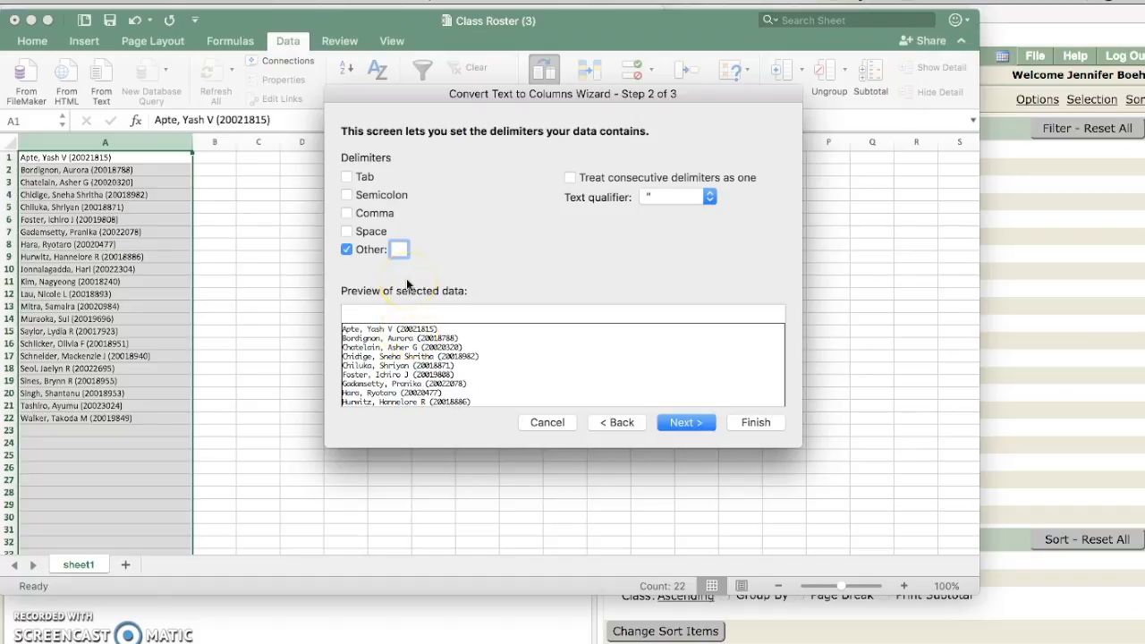
pyautogui.write('(')
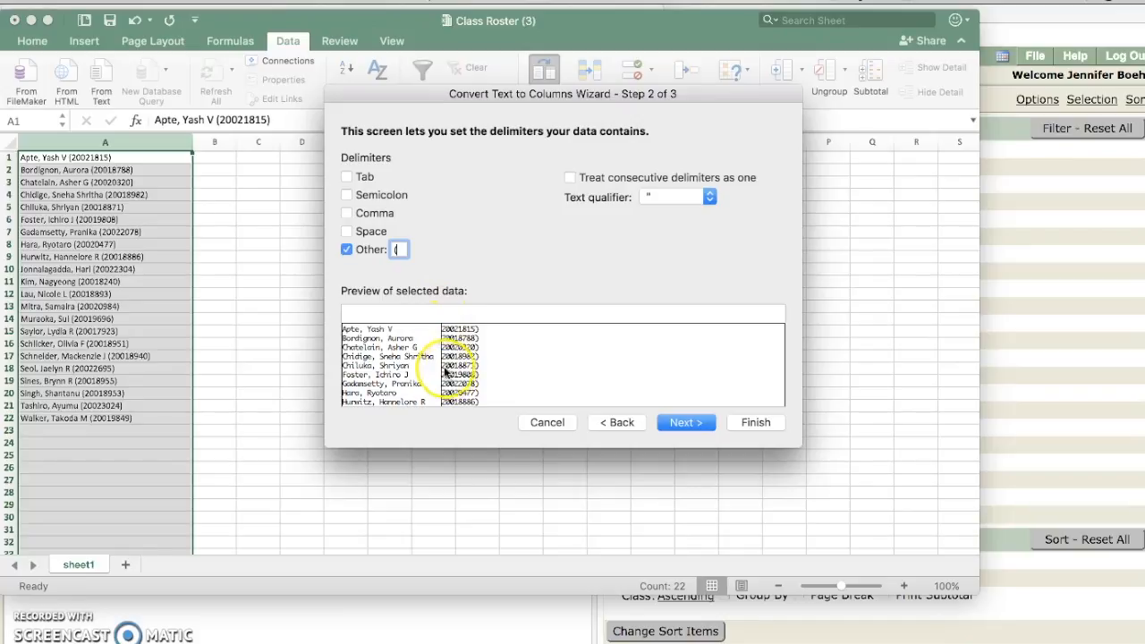
pyautogui.click(361, 214)
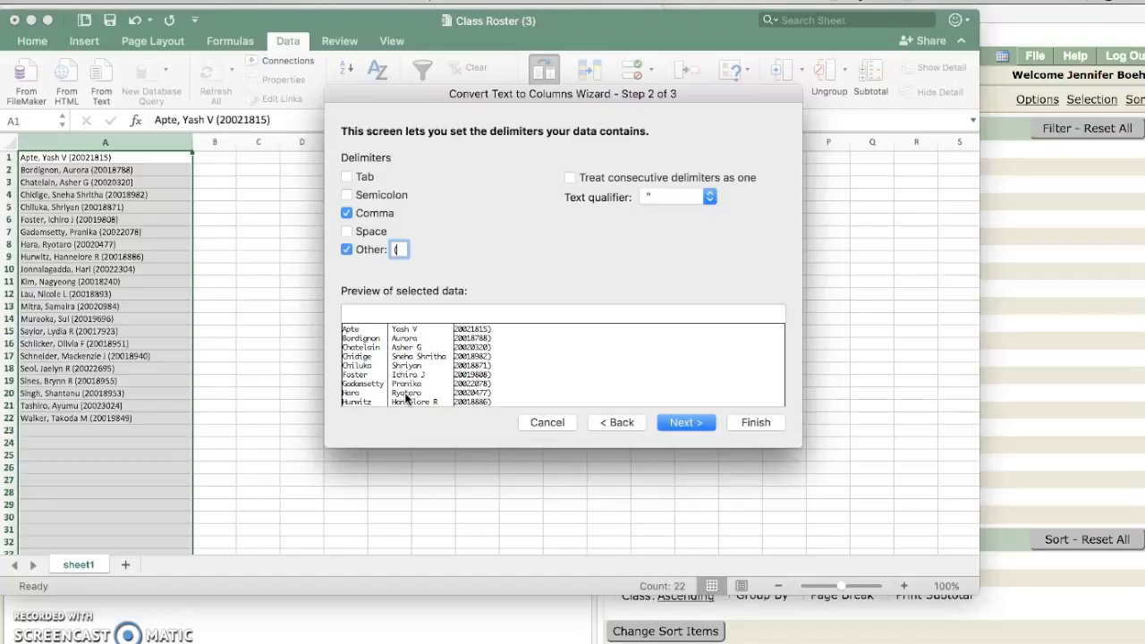
pyautogui.click(368, 238)
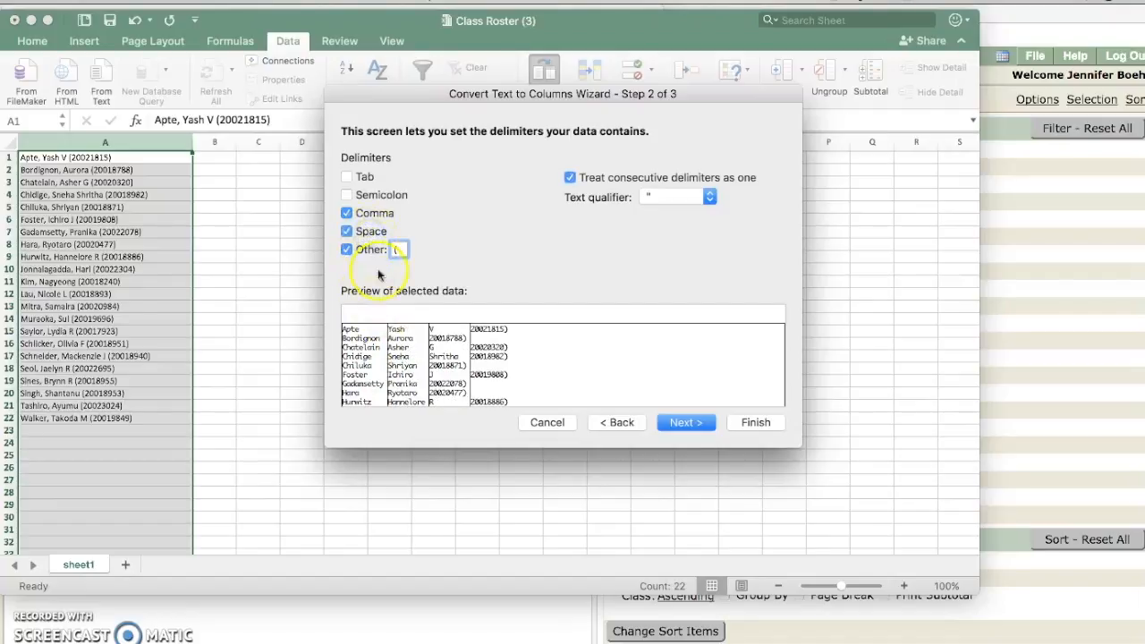
pyautogui.click(348, 231)
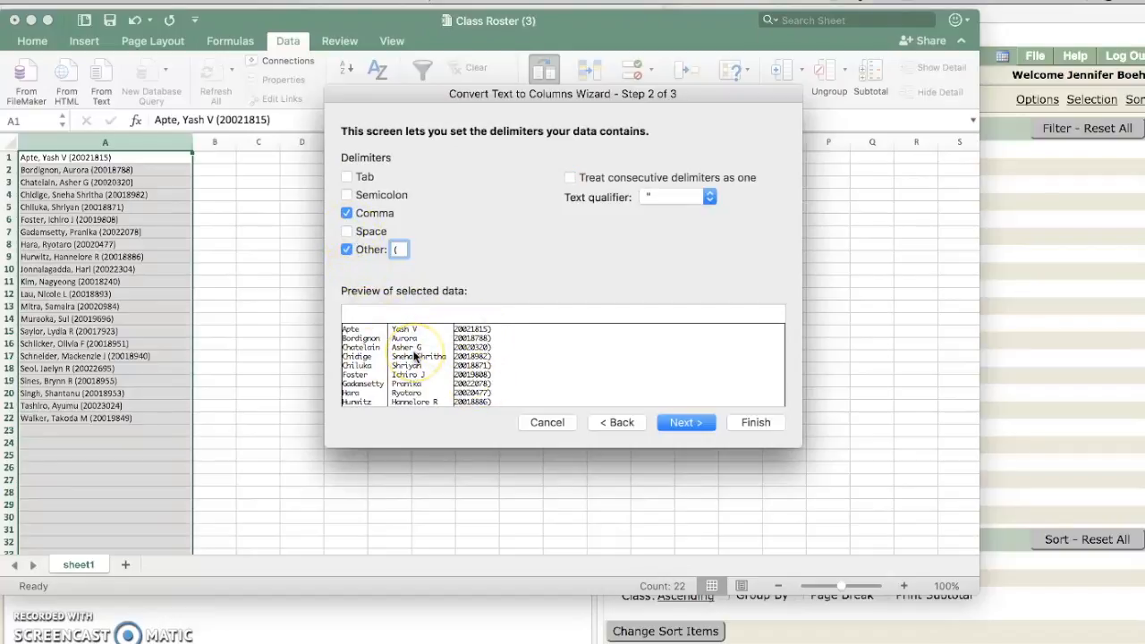
pyautogui.click(686, 422)
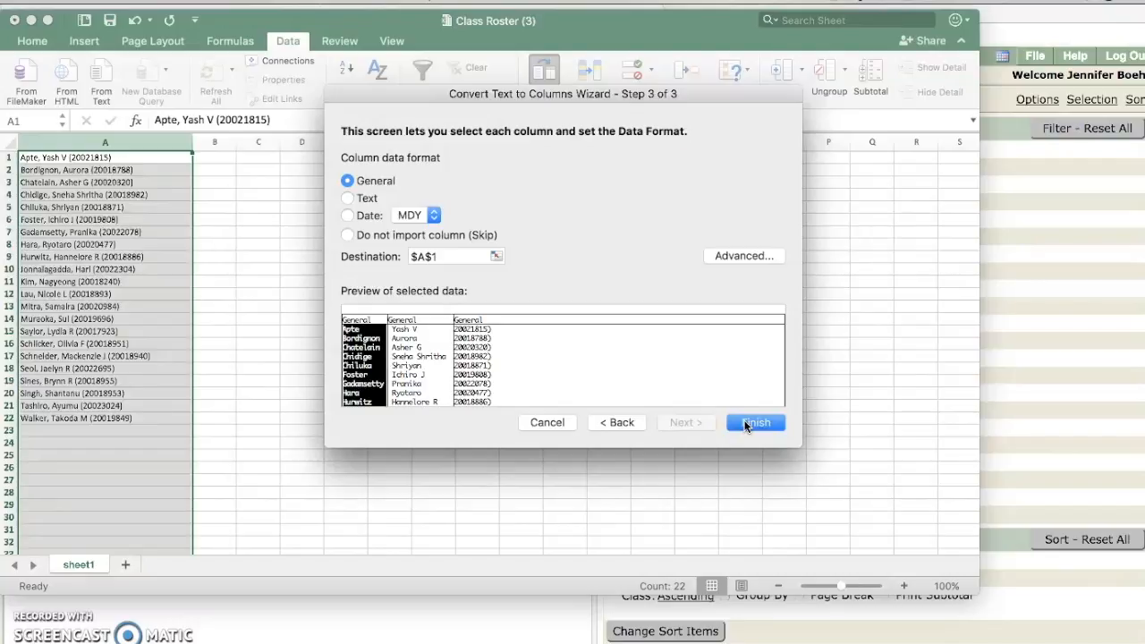
pyautogui.click(747, 423)
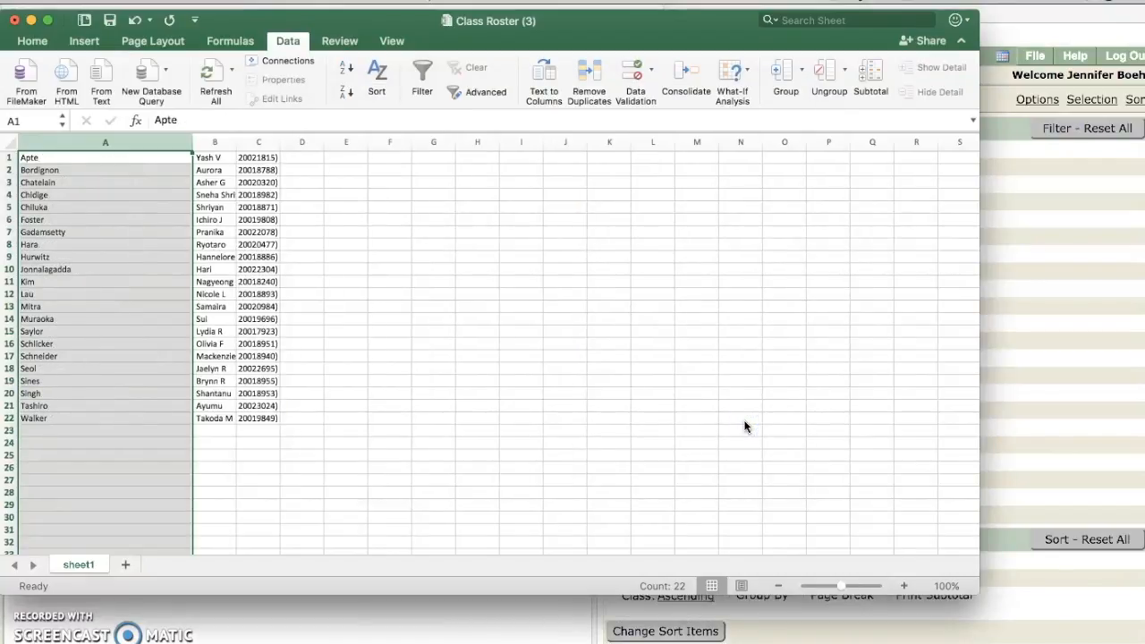
# Step: Delete the ID number column C and widen column B to fit the first names
pyautogui.click(118, 192)
pyautogui.click(204, 166)
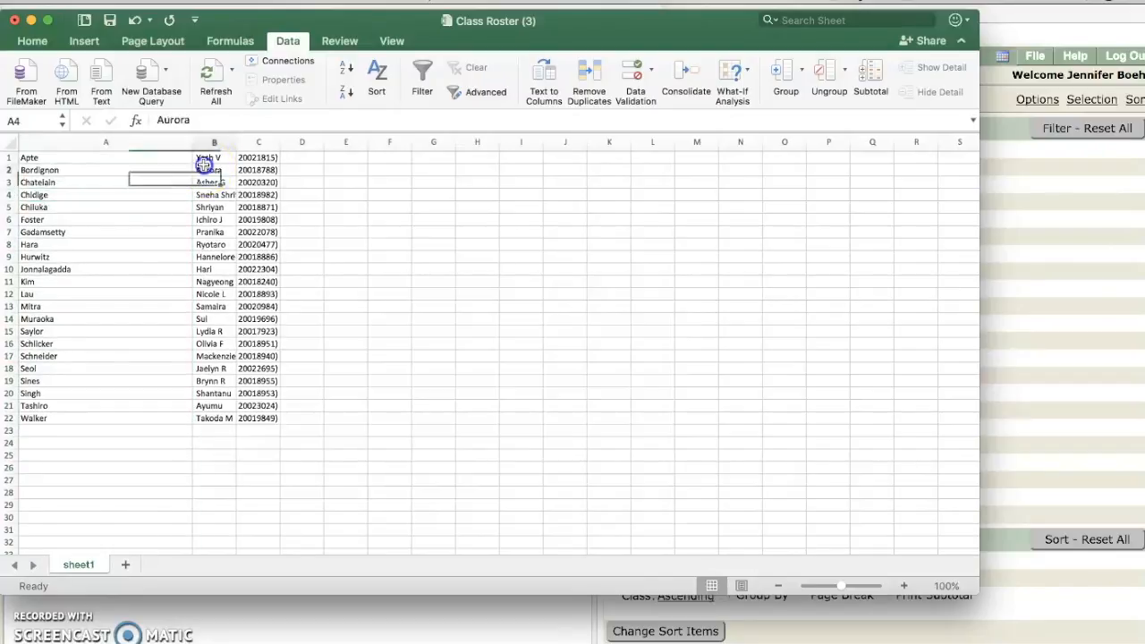
pyautogui.click(255, 157)
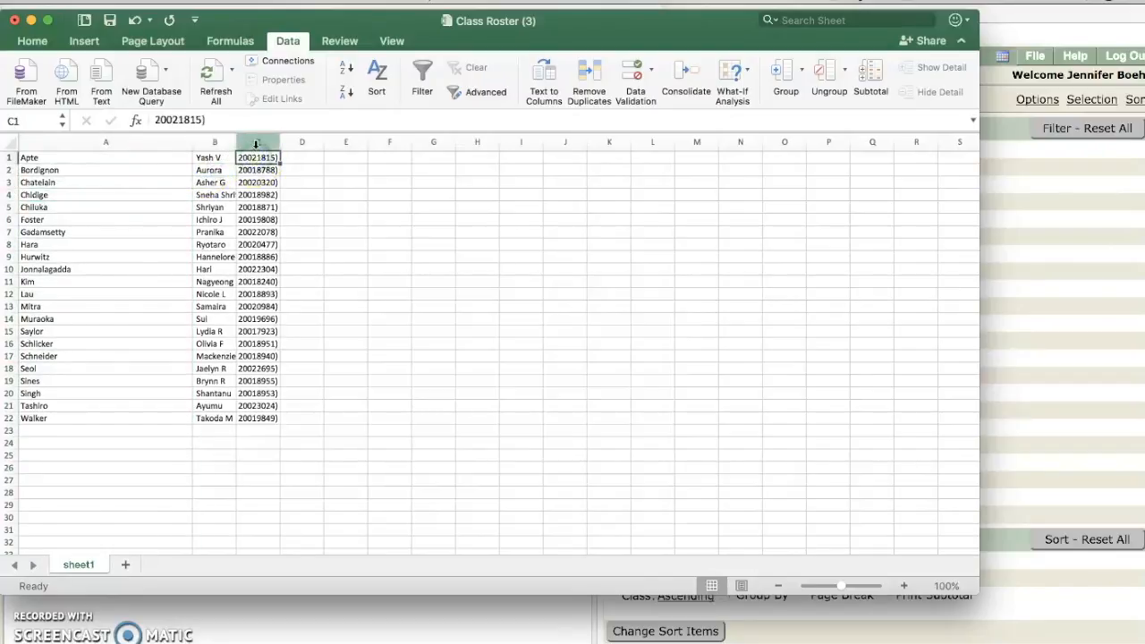
pyautogui.click(255, 144)
pyautogui.rightClick(260, 145)
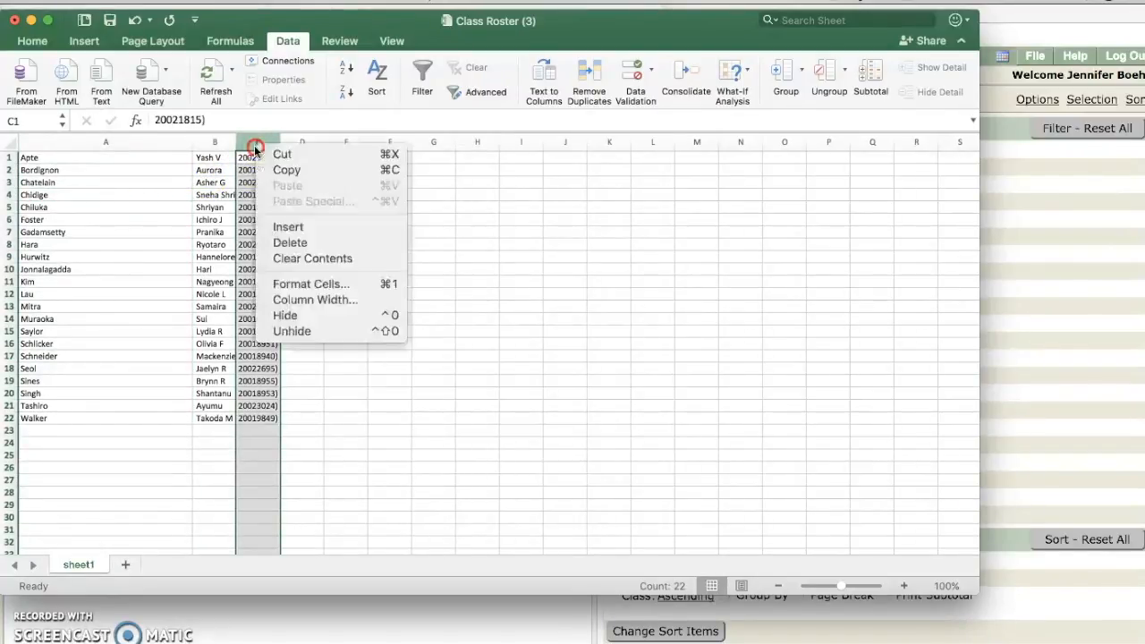
pyautogui.click(311, 242)
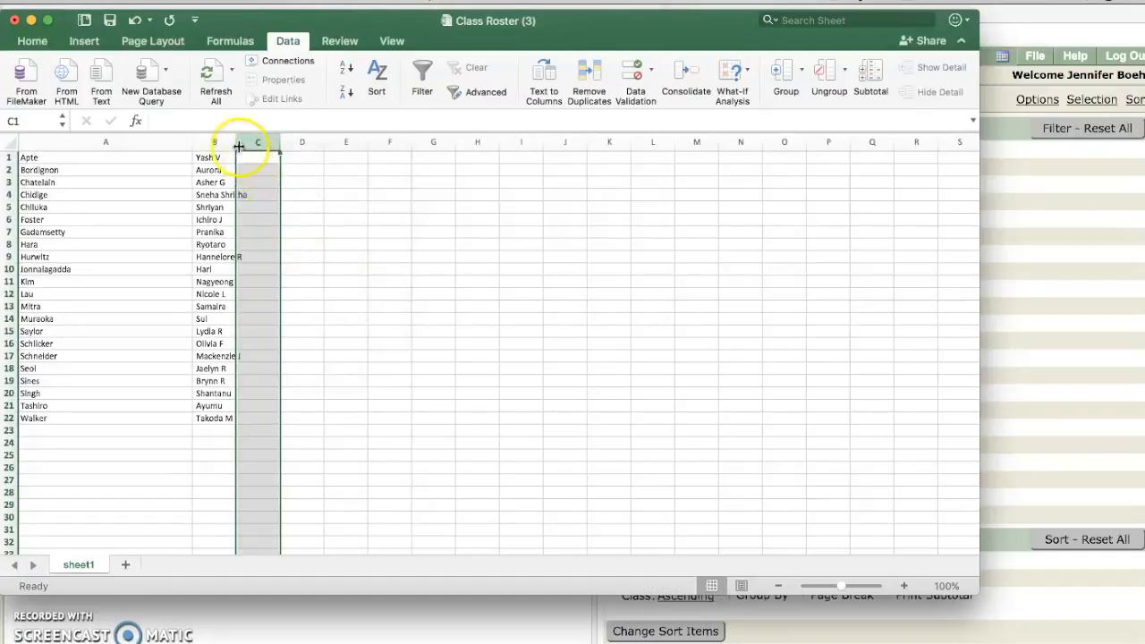
pyautogui.moveTo(236, 144); pyautogui.dragTo(288, 143)
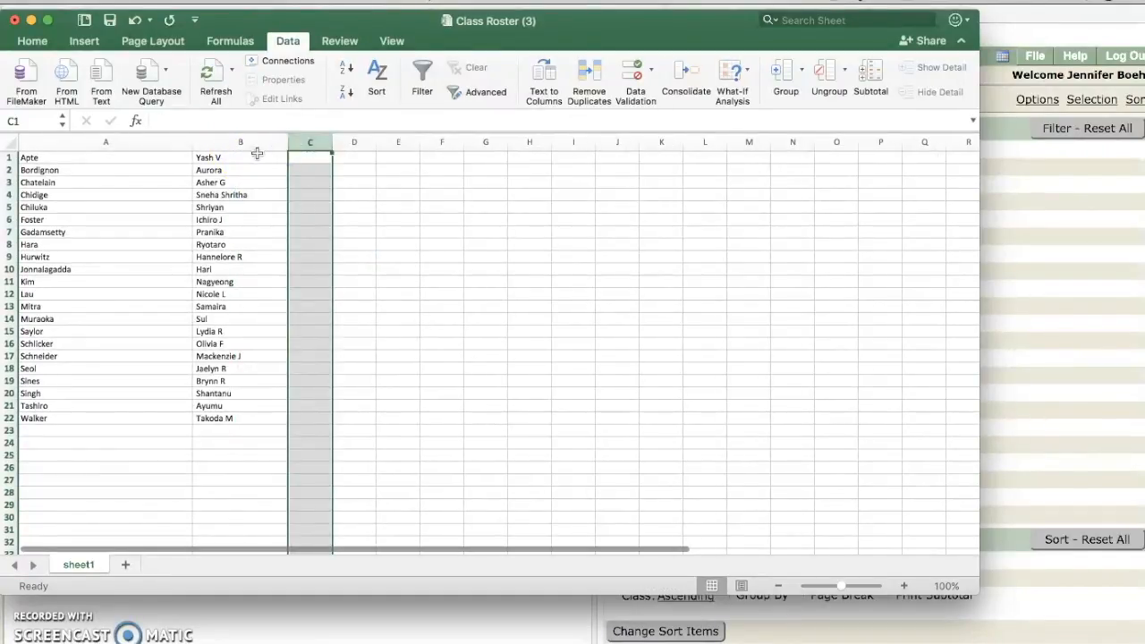
# Step: Remove trailing initials from the first names in B1, B3, B6 and B9
pyautogui.click(257, 157)
pyautogui.click(205, 120)
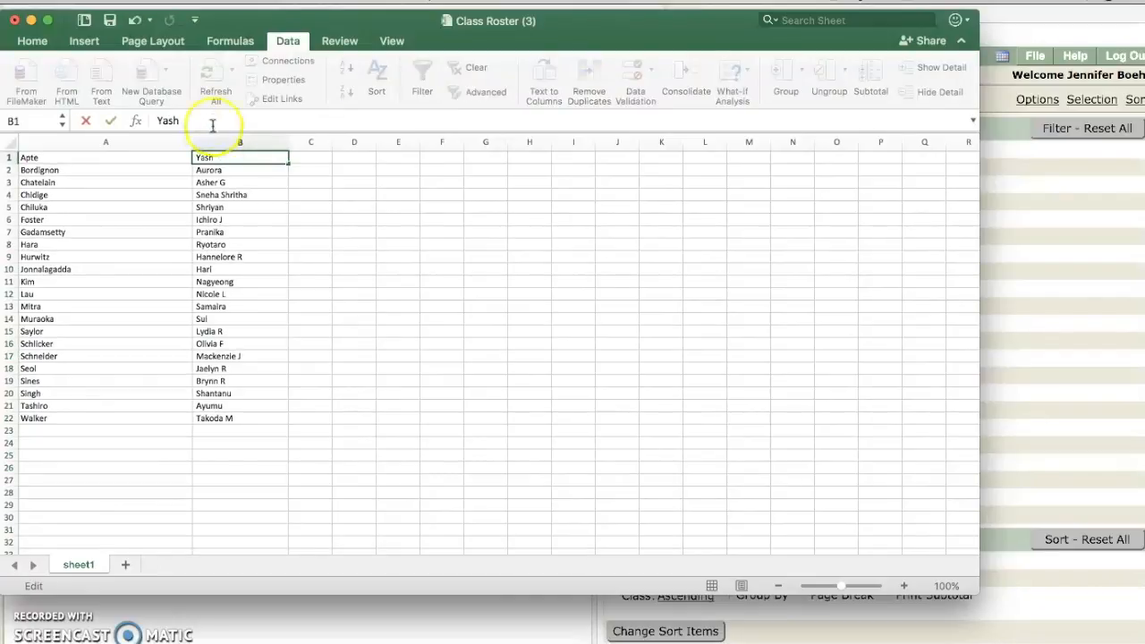
pyautogui.click(230, 181)
pyautogui.click(209, 120)
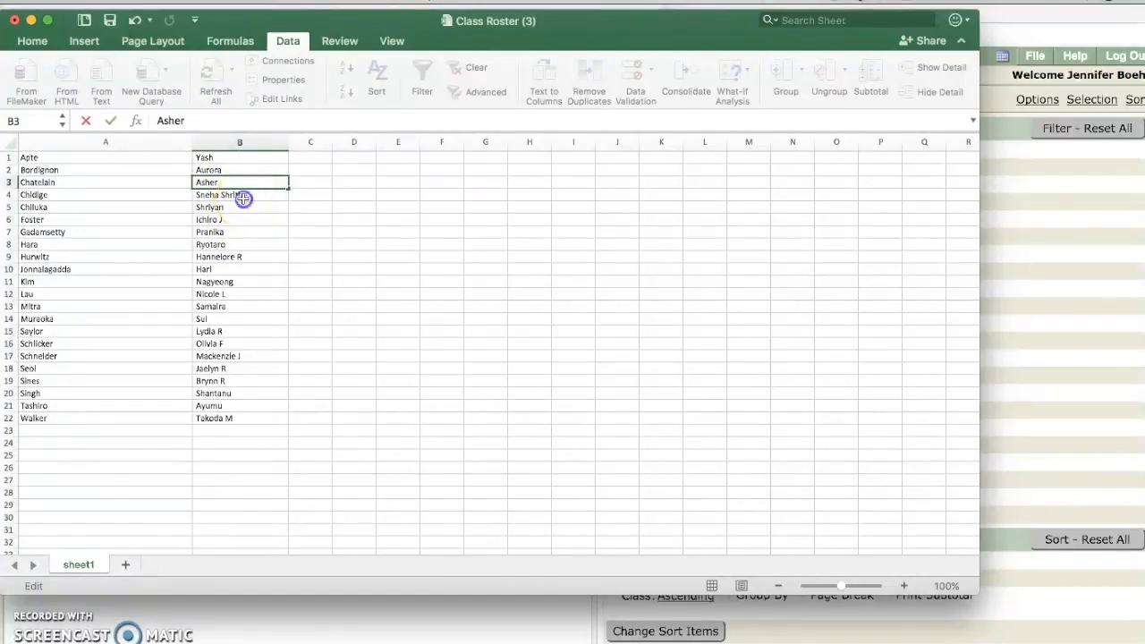
pyautogui.click(243, 198)
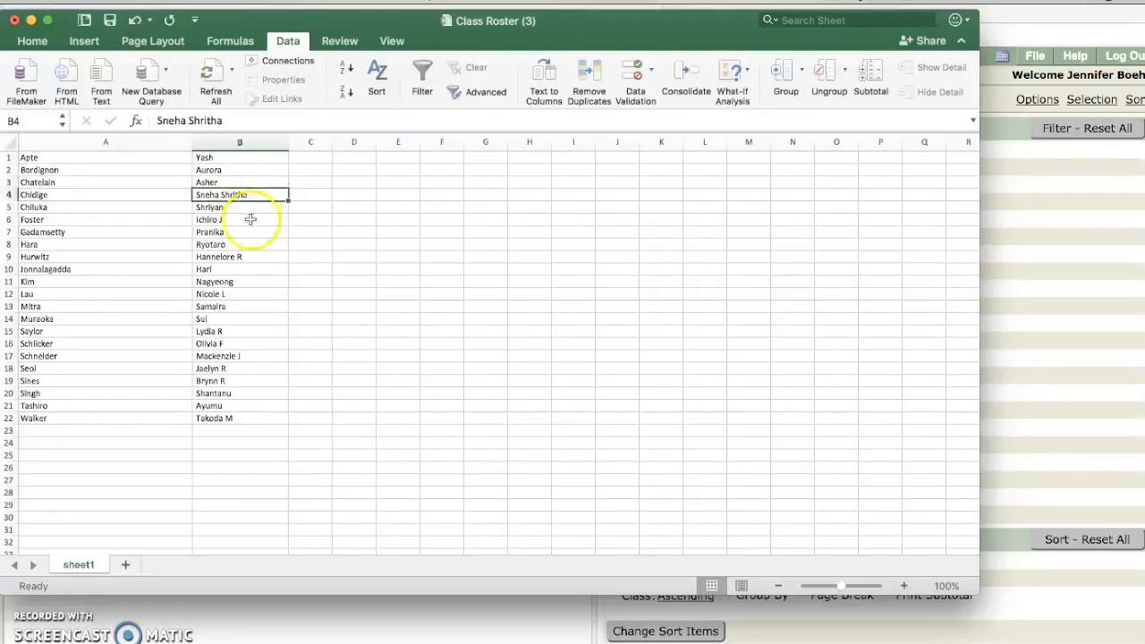
pyautogui.click(251, 221)
pyautogui.click(215, 121)
pyautogui.press('BackSpace')
pyautogui.press('BackSpace')
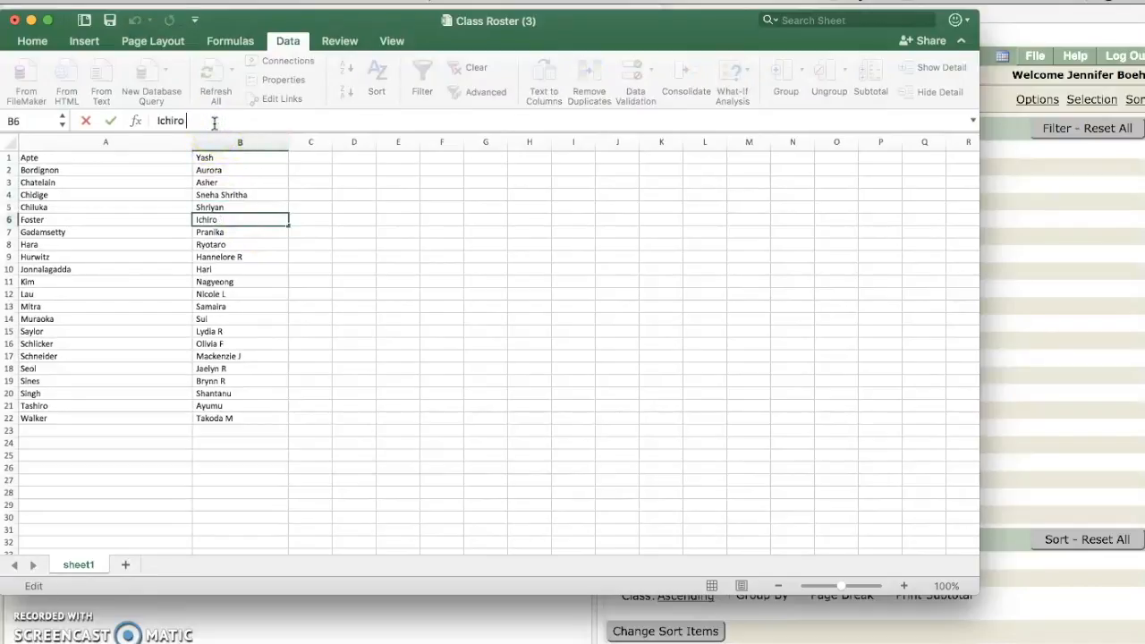
pyautogui.click(241, 257)
pyautogui.click(226, 119)
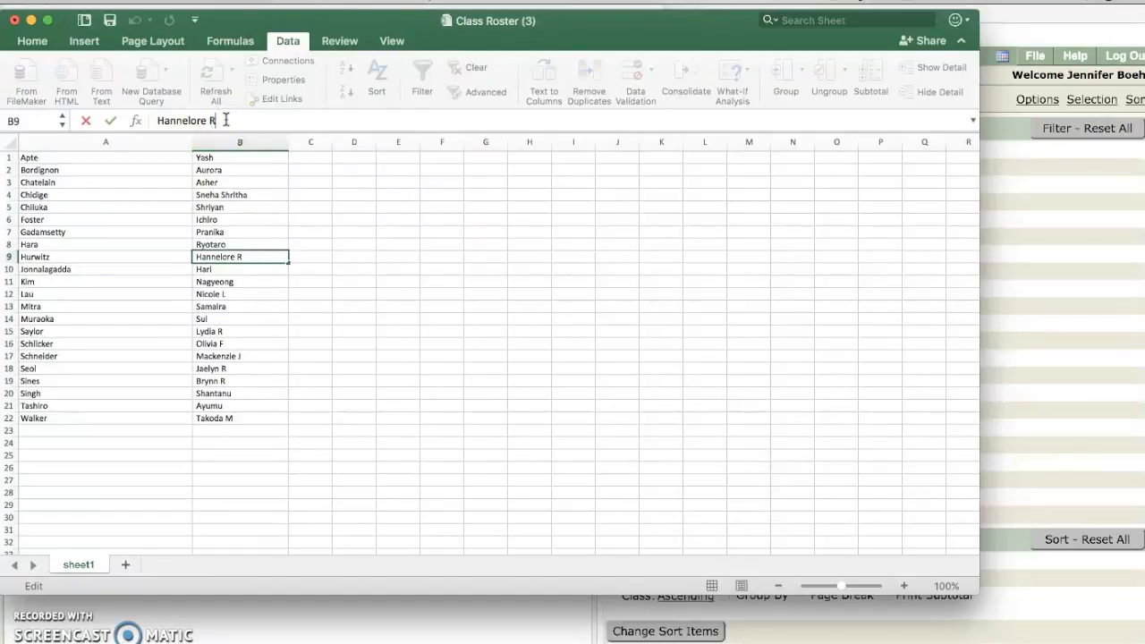
pyautogui.click(242, 282)
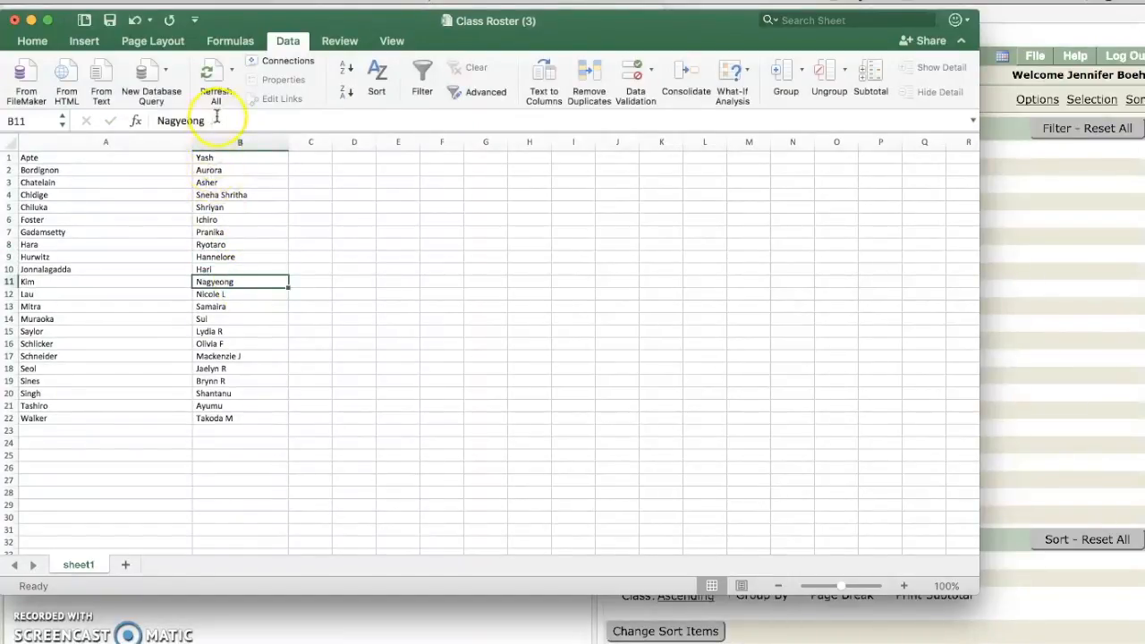
# Step: Replace the name in B11 with the student's preferred name
pyautogui.moveTo(216, 122); pyautogui.dragTo(123, 117)
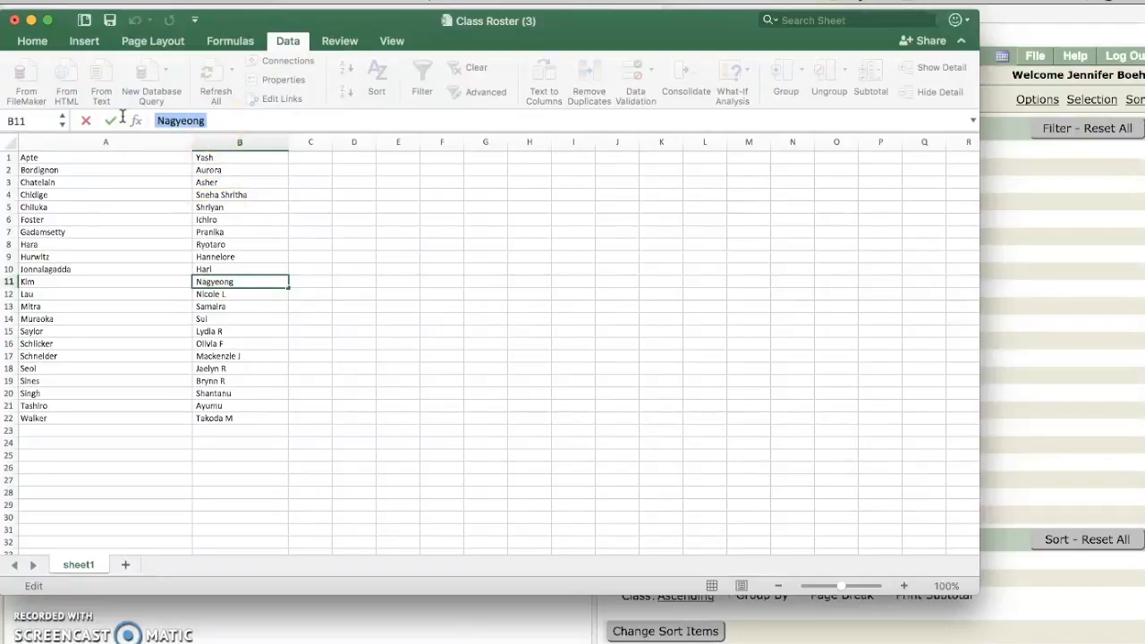
pyautogui.write('Nadia')
pyautogui.click(246, 300)
# Step: Remove trailing initials from the first names in B12 and B15 through B19
pyautogui.click(200, 121)
pyautogui.press('BackSpace')
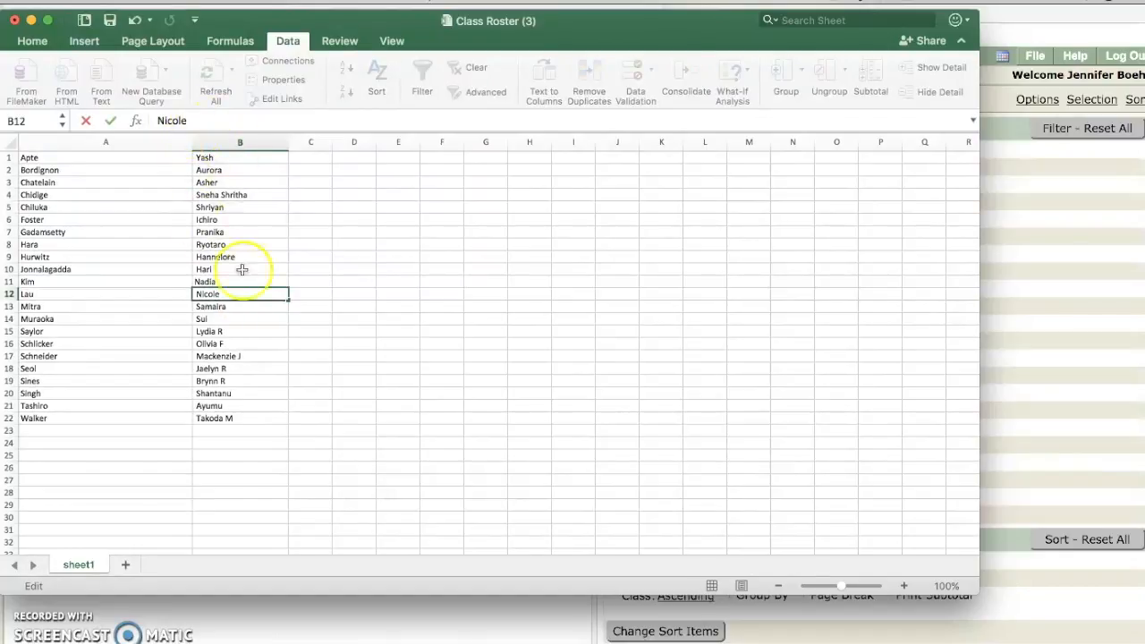
pyautogui.click(245, 332)
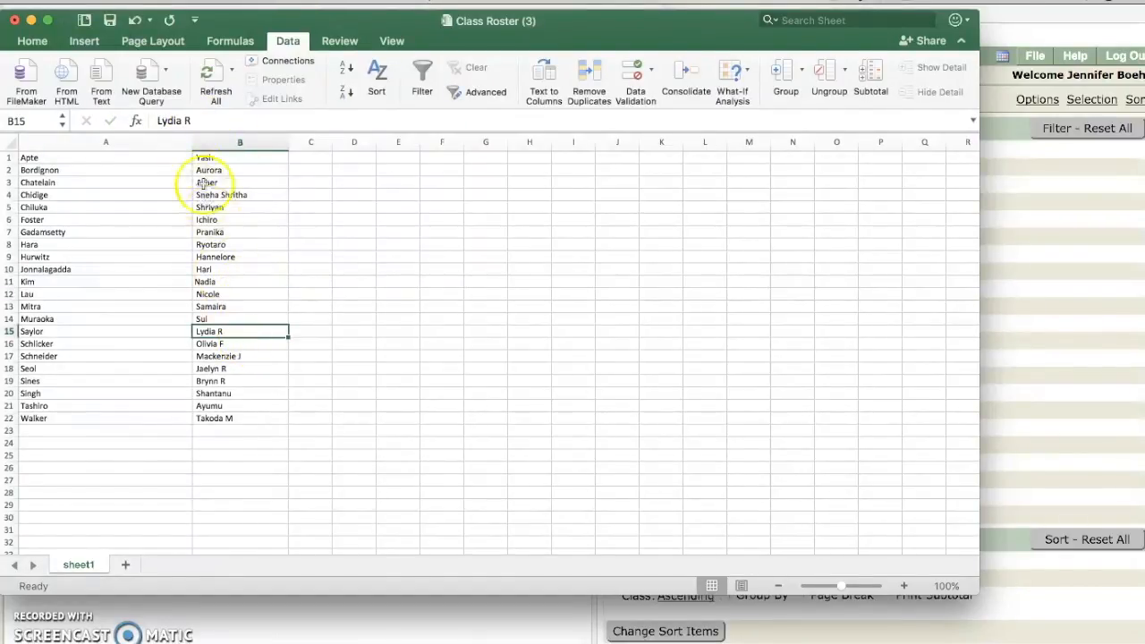
pyautogui.click(204, 120)
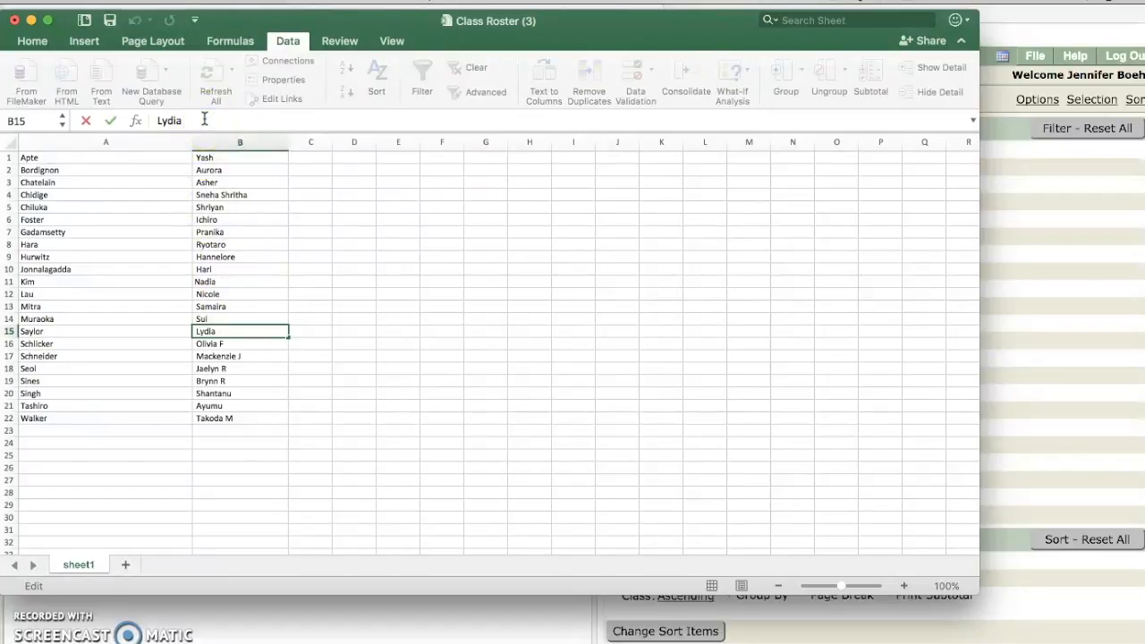
pyautogui.click(245, 343)
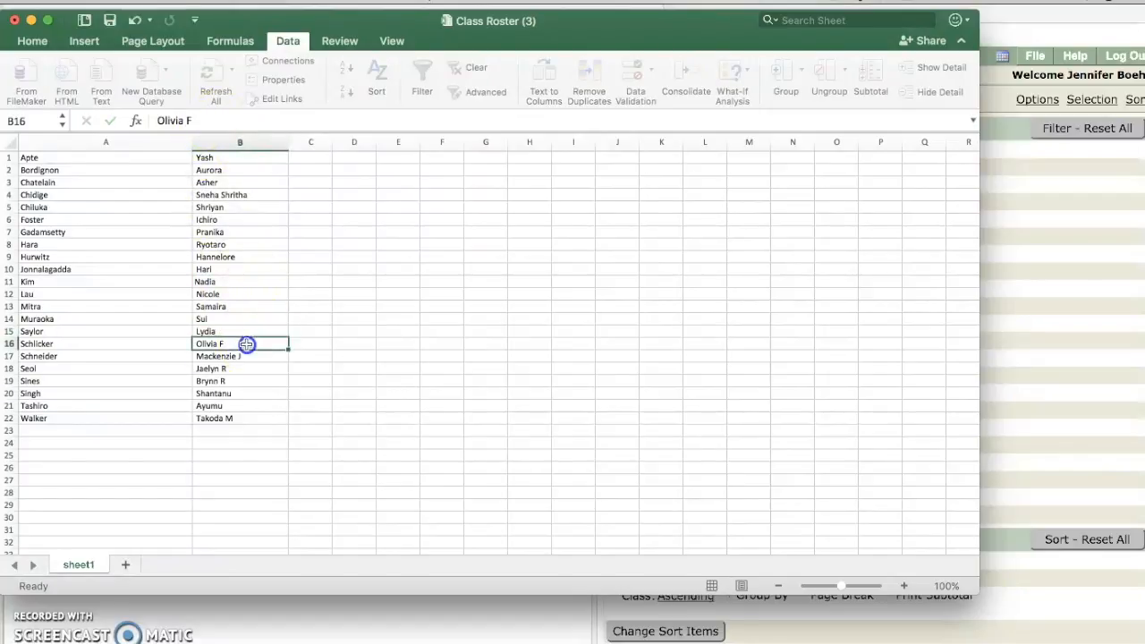
pyautogui.click(214, 120)
pyautogui.press('BackSpace')
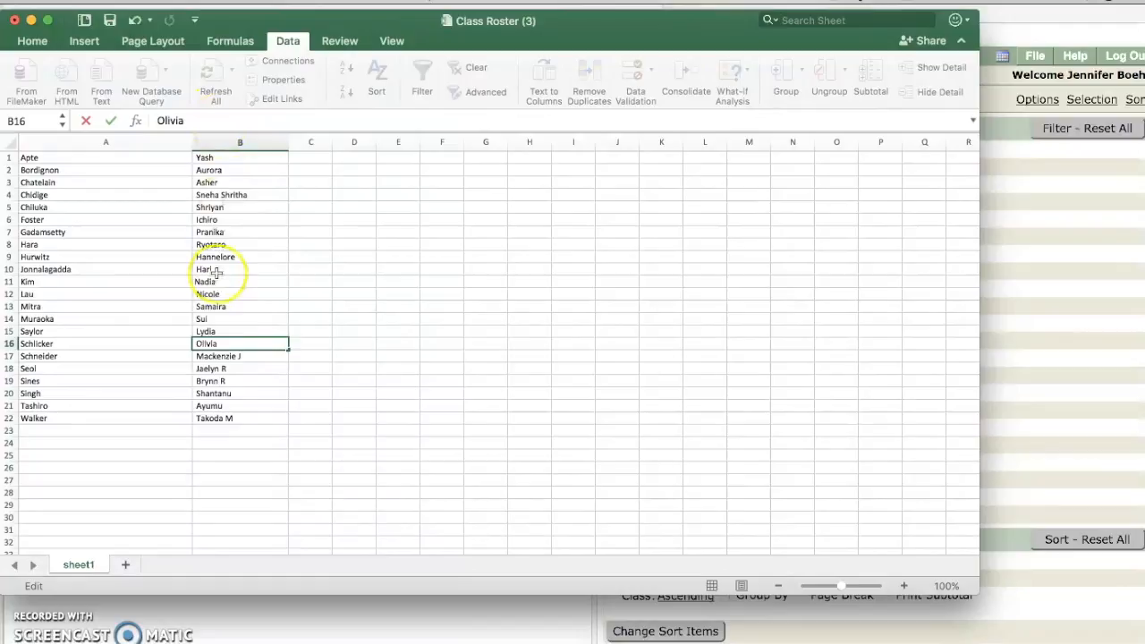
pyautogui.click(257, 358)
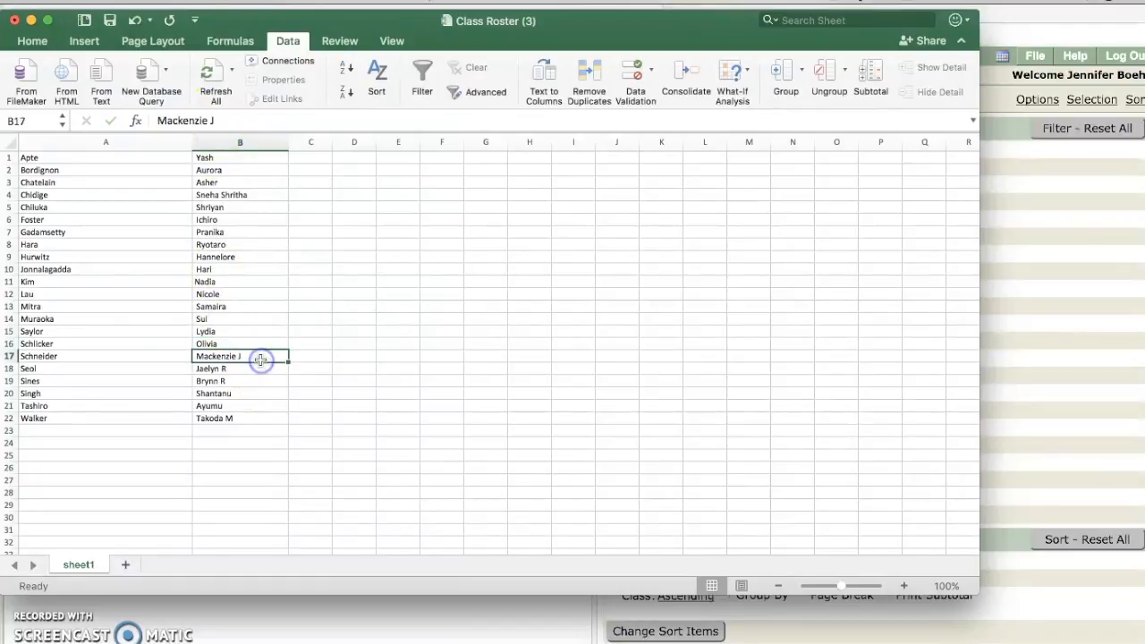
pyautogui.click(217, 120)
pyautogui.press('BackSpace')
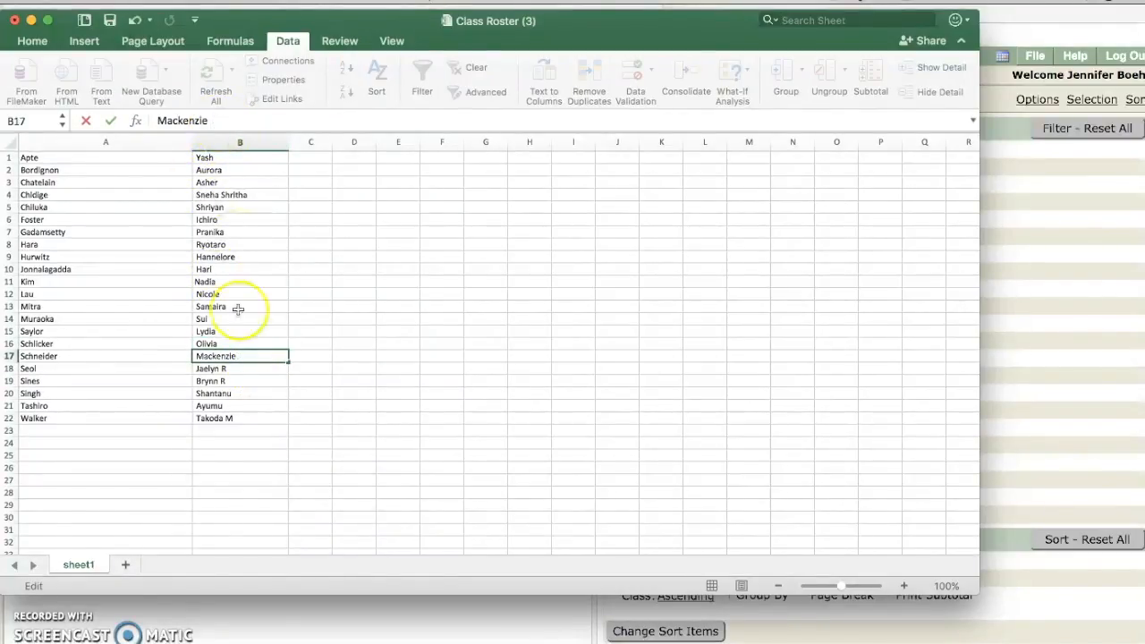
pyautogui.click(242, 369)
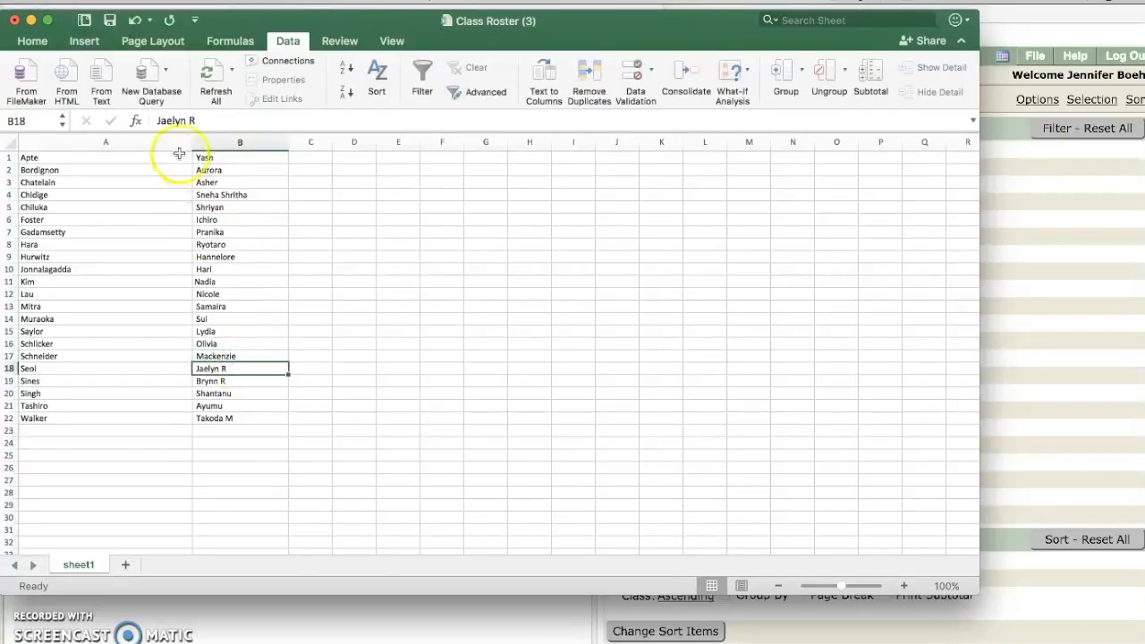
pyautogui.press('BackSpace')
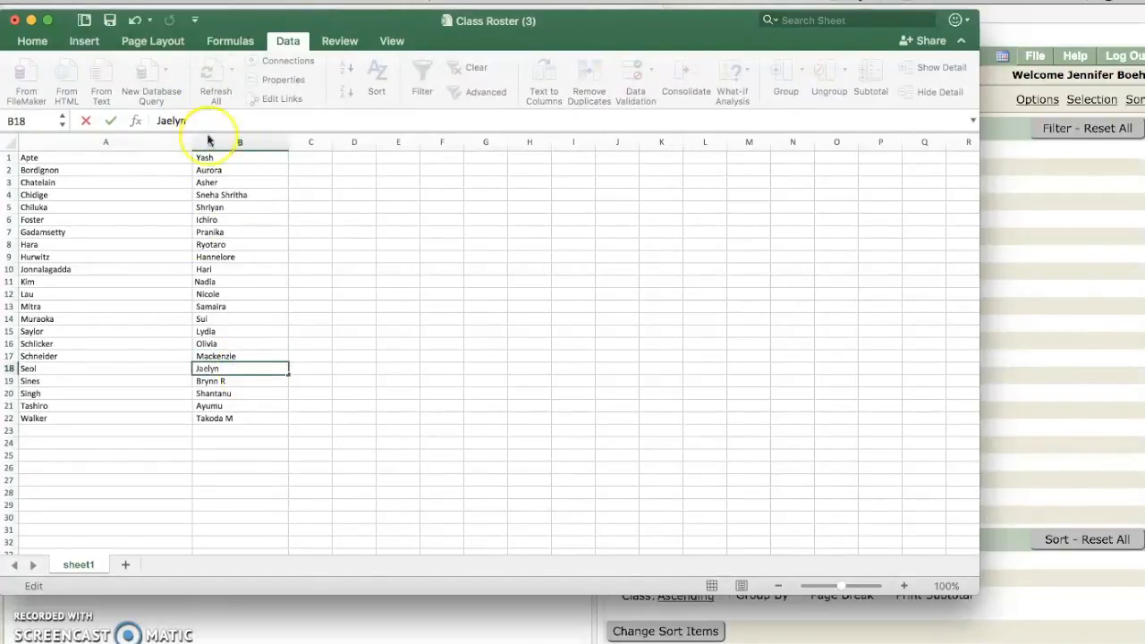
pyautogui.click(236, 379)
pyautogui.click(194, 119)
pyautogui.press('BackSpace')
pyautogui.click(231, 425)
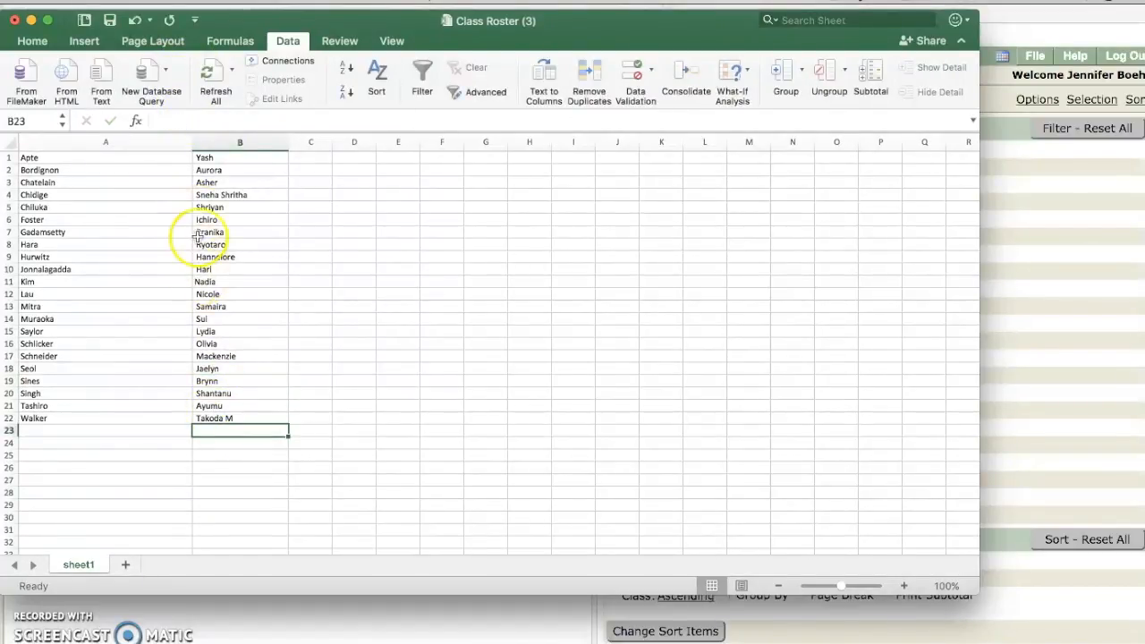
# Step: Trim the last first name in B22, open Plickers' Add Roster box for 2RG-2017, return to Excel
pyautogui.click(210, 121)
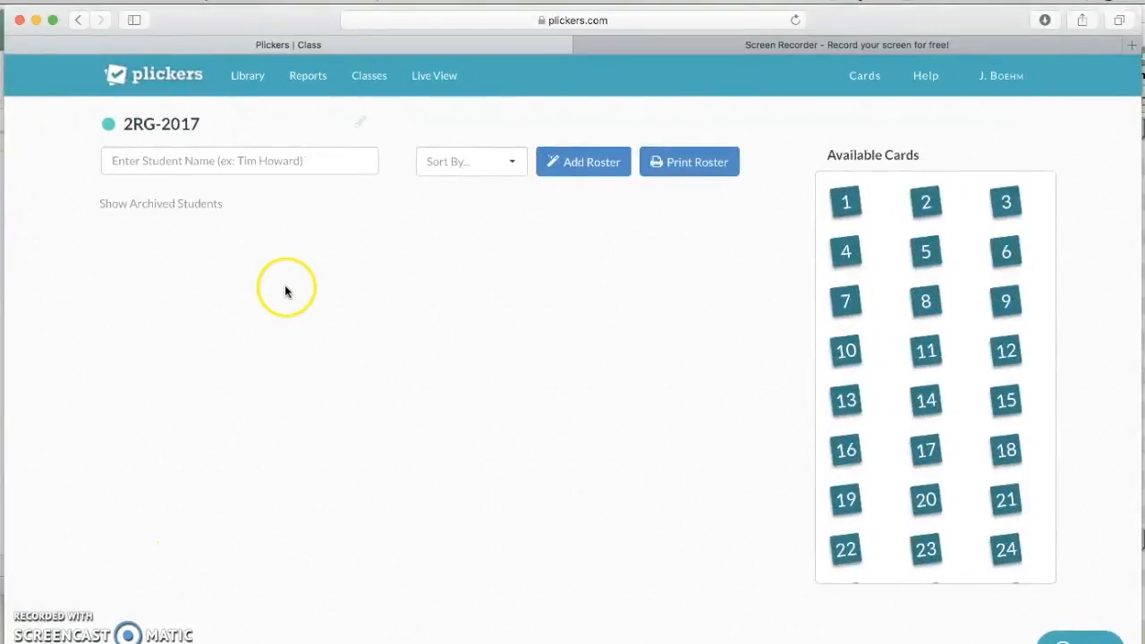
pyautogui.click(576, 174)
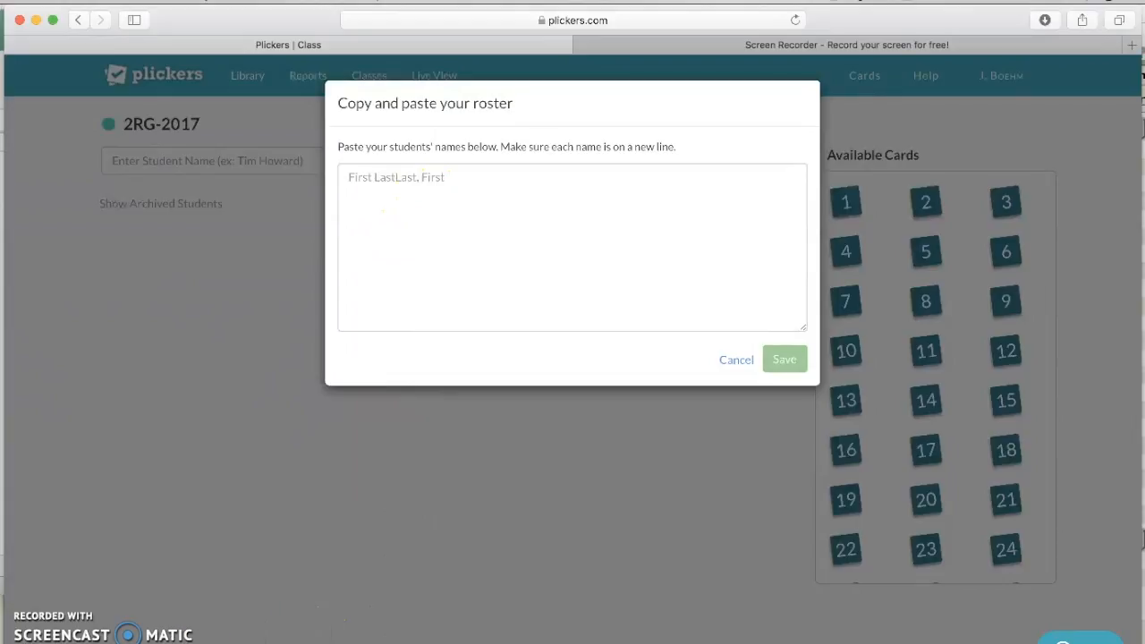
pyautogui.press('super+Tab')
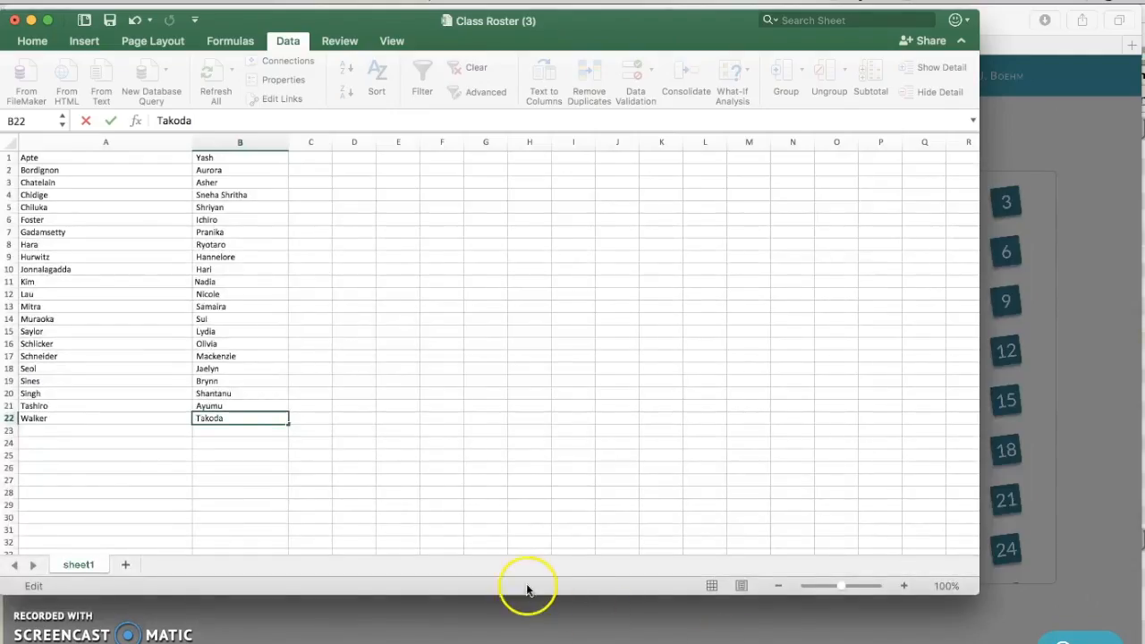
# Step: Move the last names from column A into column C
pyautogui.click(105, 142)
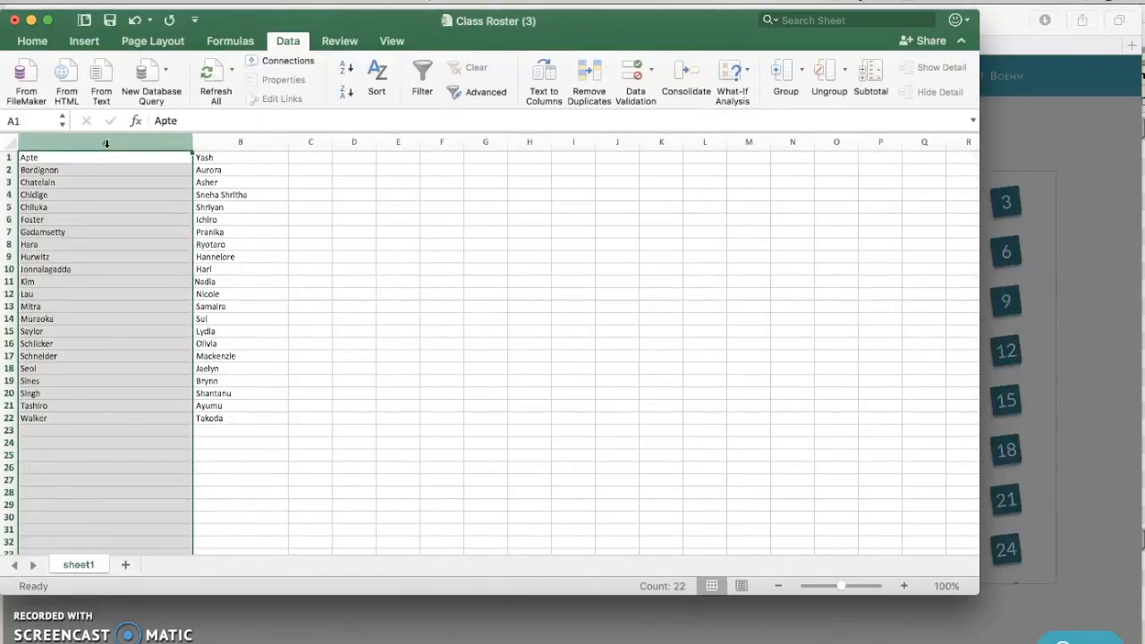
pyautogui.press('super+x')
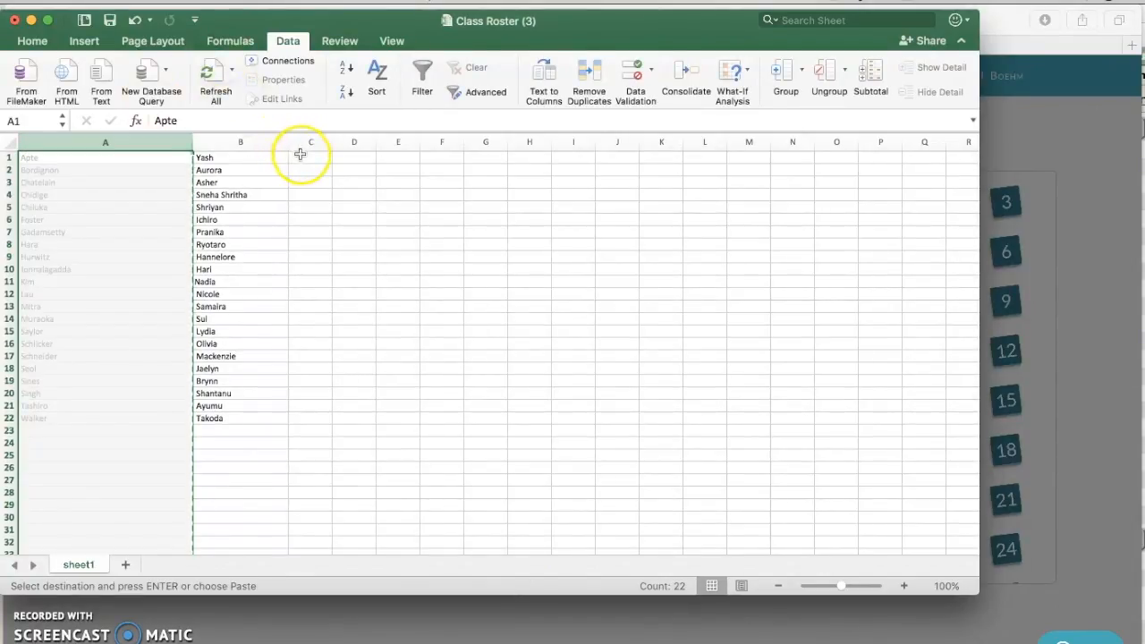
pyautogui.click(308, 141)
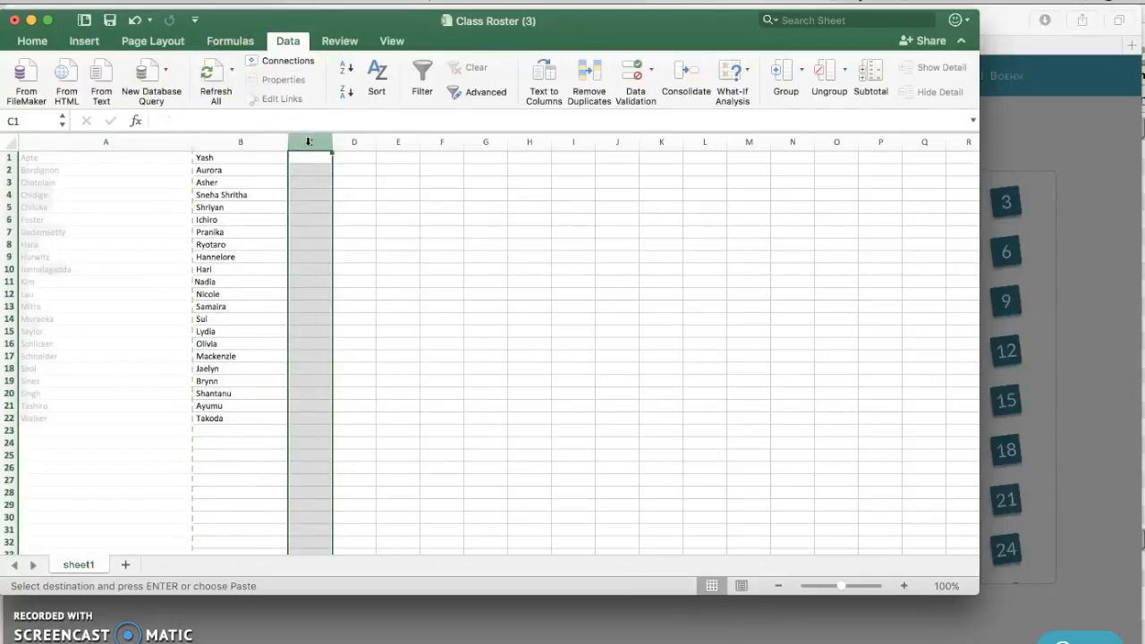
pyautogui.press('super+v')
pyautogui.click(353, 183)
# Step: Copy the first-and-last-name block B1:C22 and minimize Excel
pyautogui.click(76, 159)
pyautogui.moveTo(76, 159); pyautogui.dragTo(242, 414)
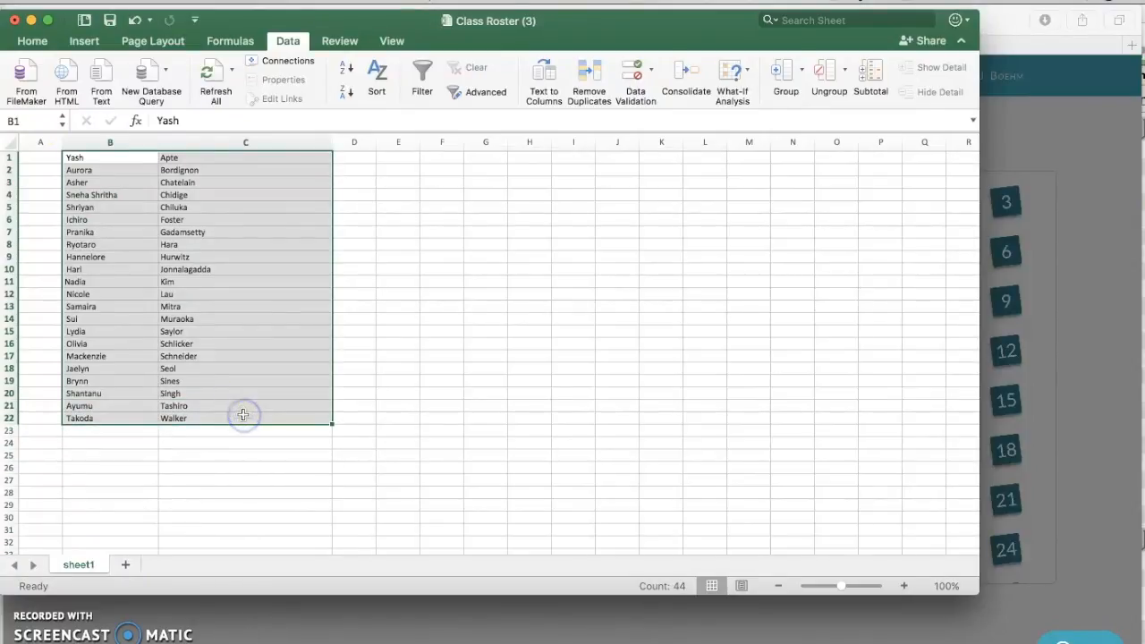
pyautogui.press('super+c')
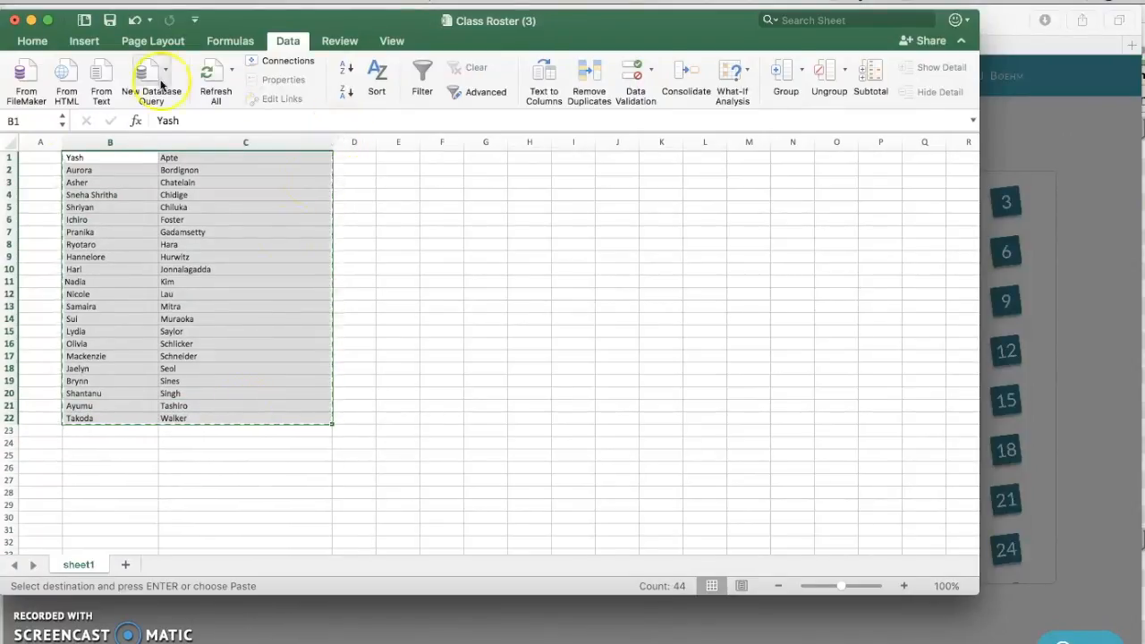
pyautogui.click(30, 20)
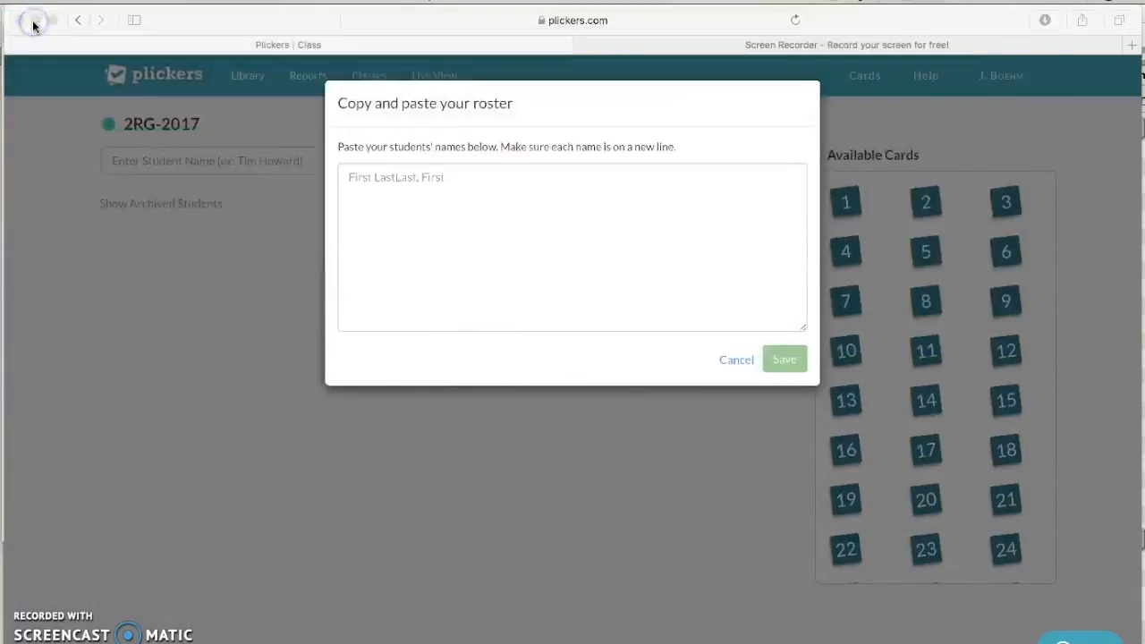
# Step: Paste the 22 copied student names into the 2RG-2017 roster box
pyautogui.click(391, 186)
pyautogui.click(392, 176)
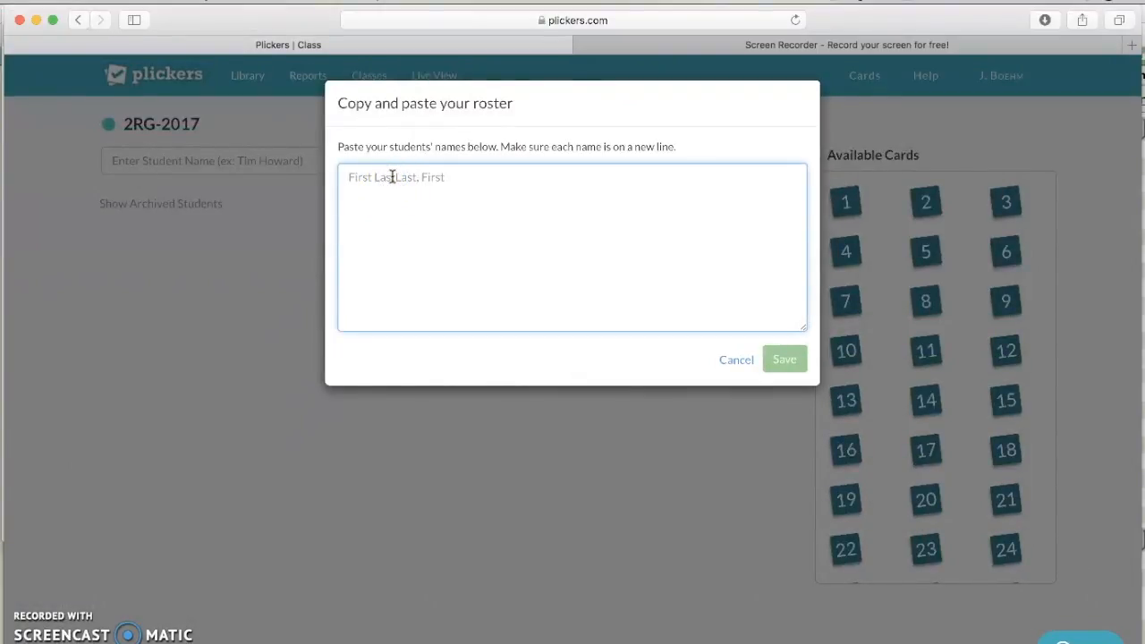
pyautogui.press('super+v')
pyautogui.scroll(5, 443, 241)
pyautogui.scroll(2, 453, 236)
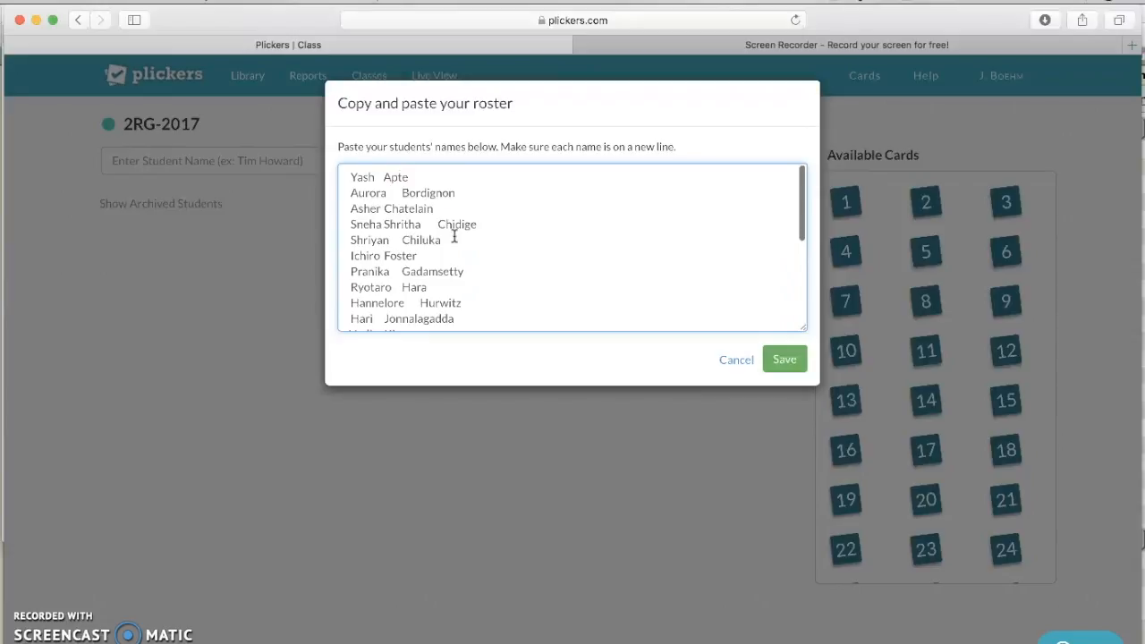
# Step: Delete the extra given name on line four and save the roster
pyautogui.click(426, 228)
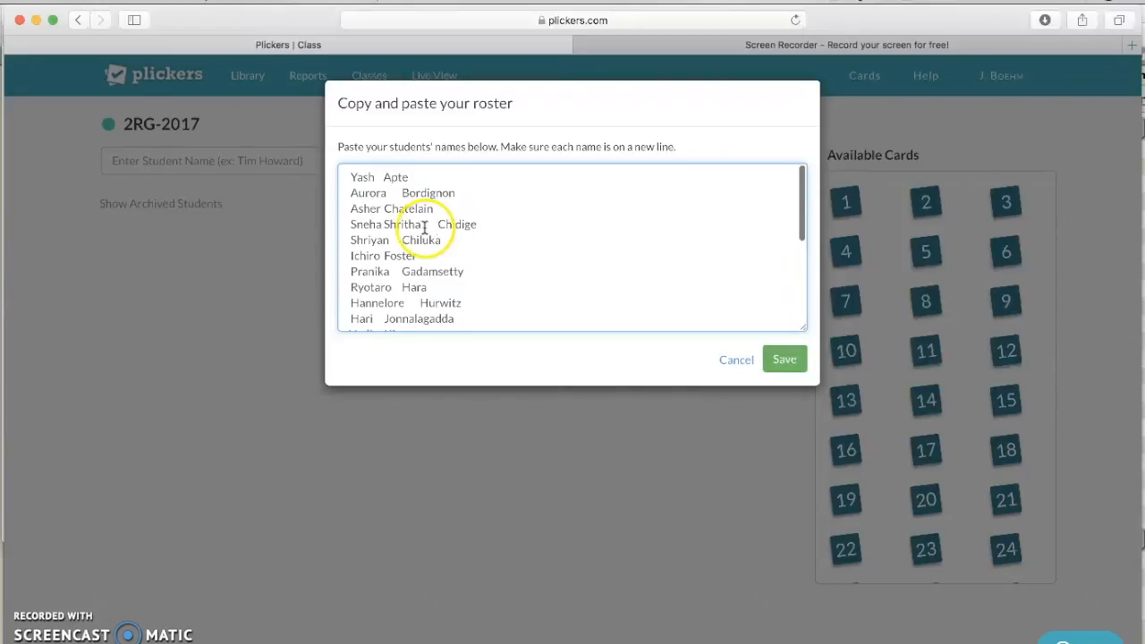
pyautogui.click(425, 228)
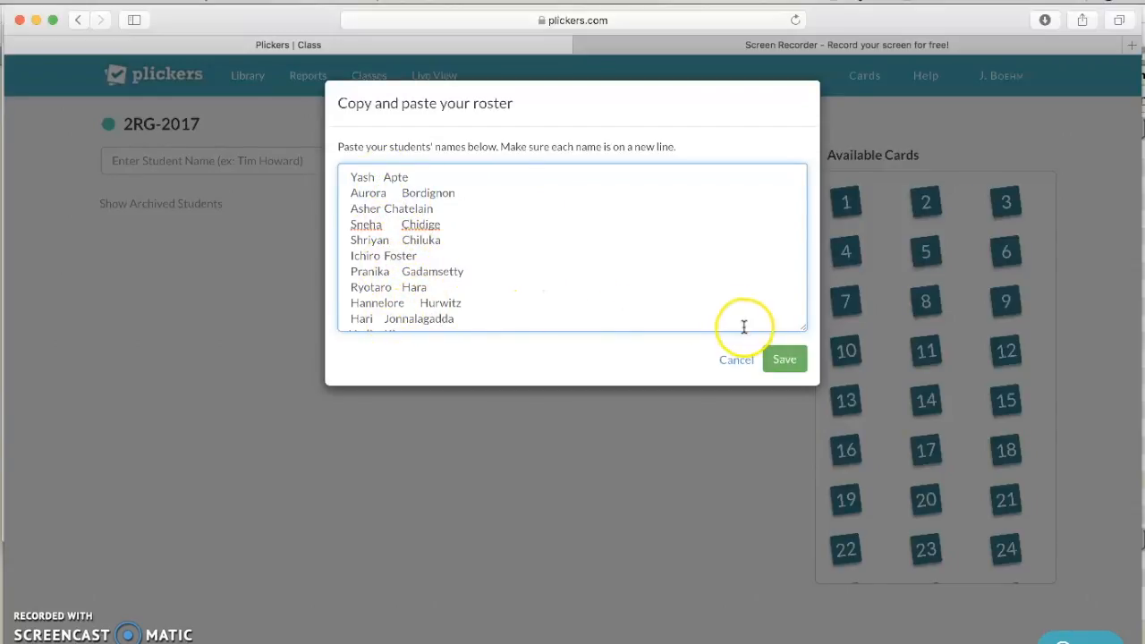
pyautogui.click(789, 366)
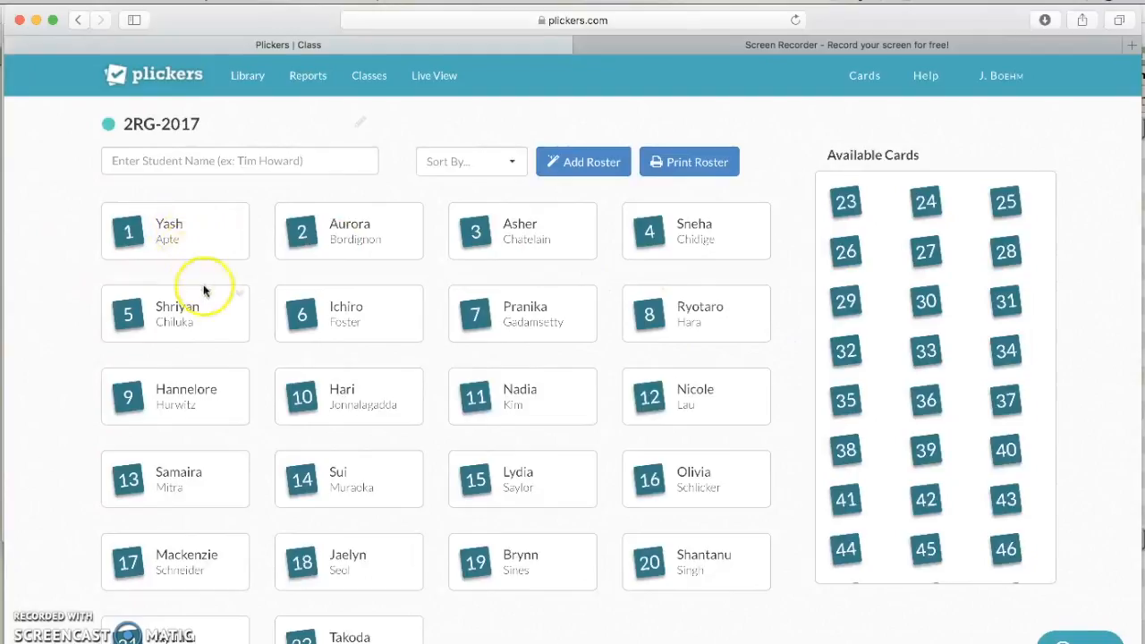
pyautogui.scroll(-2, 435, 465)
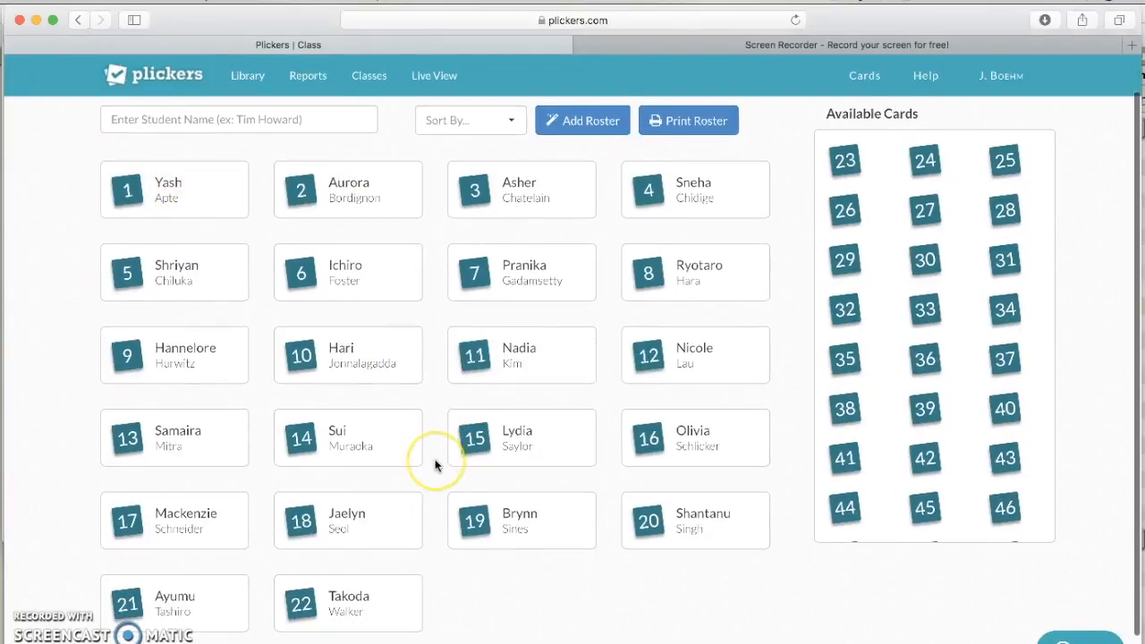
pyautogui.scroll(2, 435, 465)
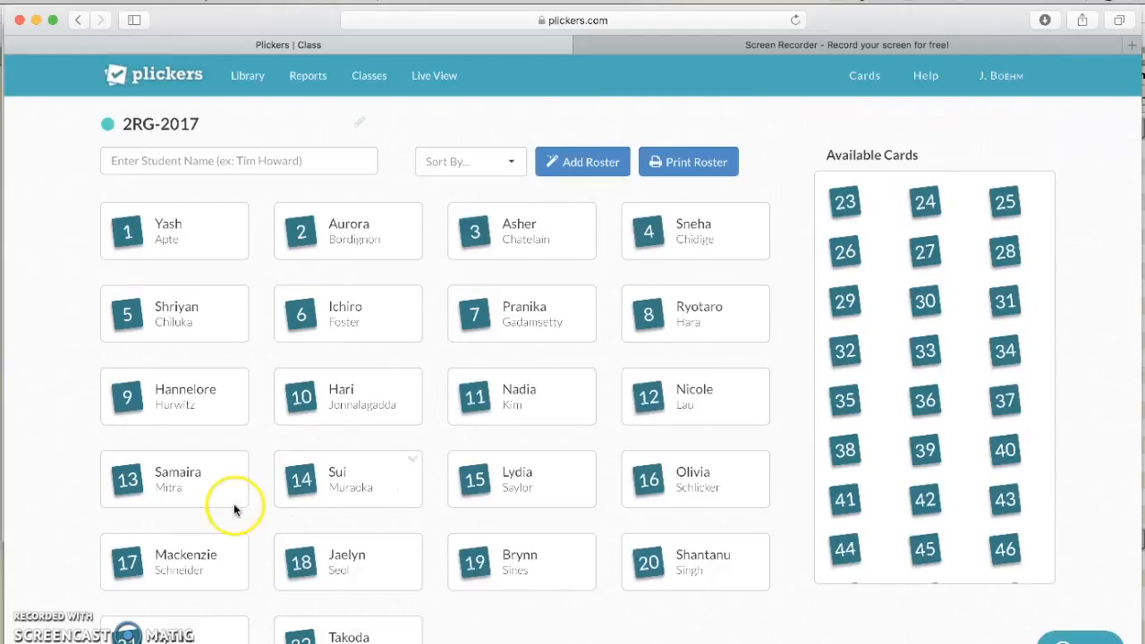
pyautogui.click(253, 80)
pyautogui.click(257, 79)
pyautogui.click(256, 78)
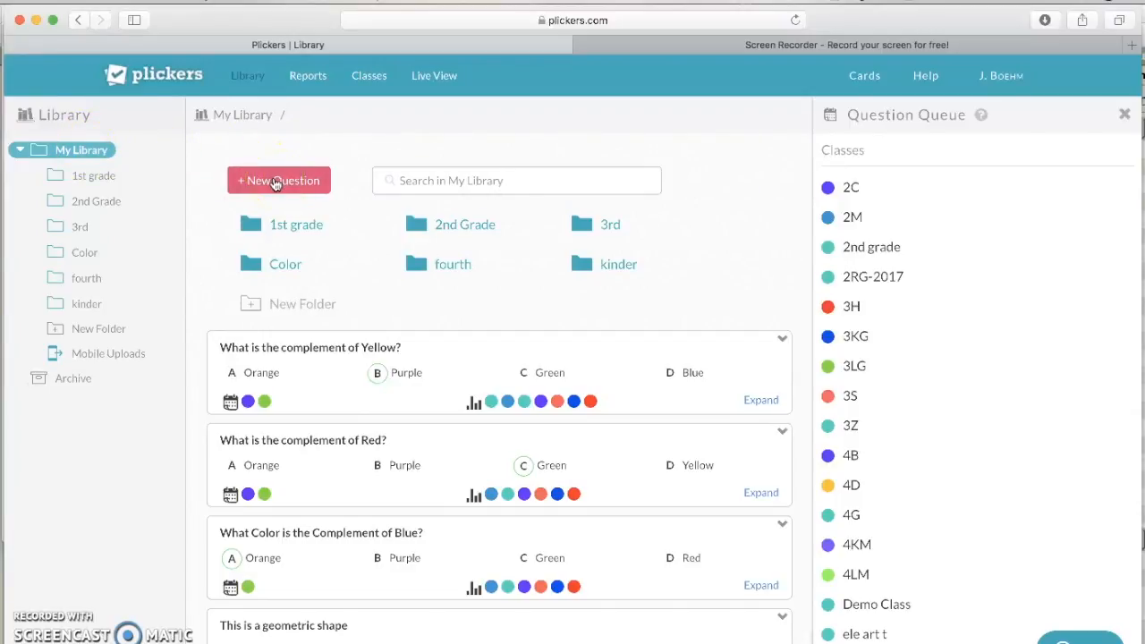
# Step: Open the 2nd Grade folder, then start a new question, remove answer D, and cancel it
pyautogui.click(443, 225)
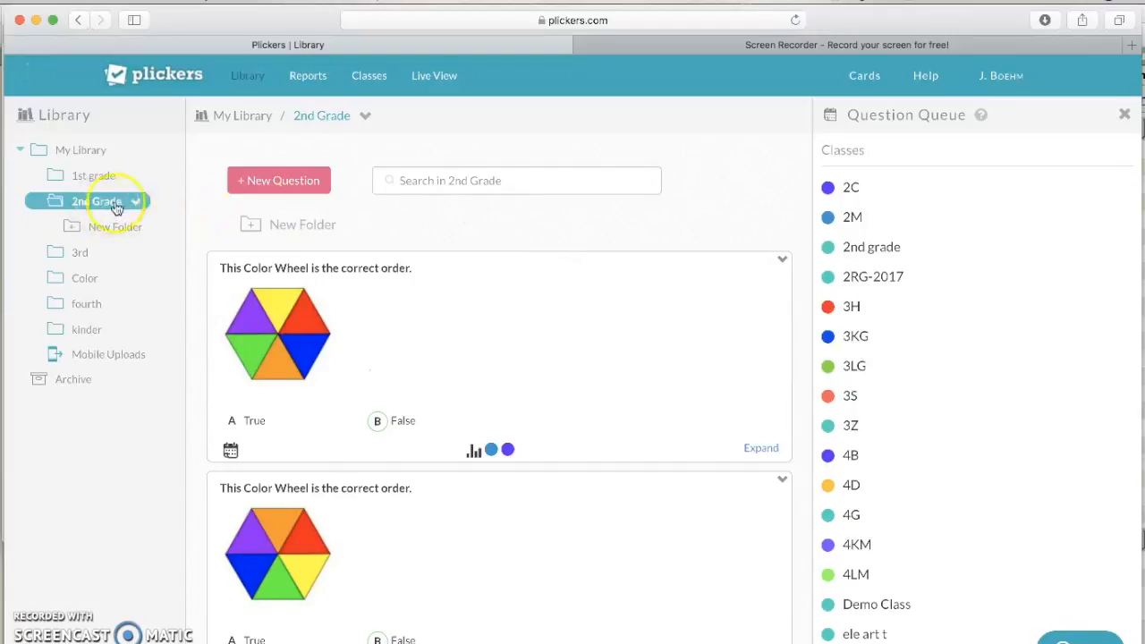
pyautogui.click(268, 194)
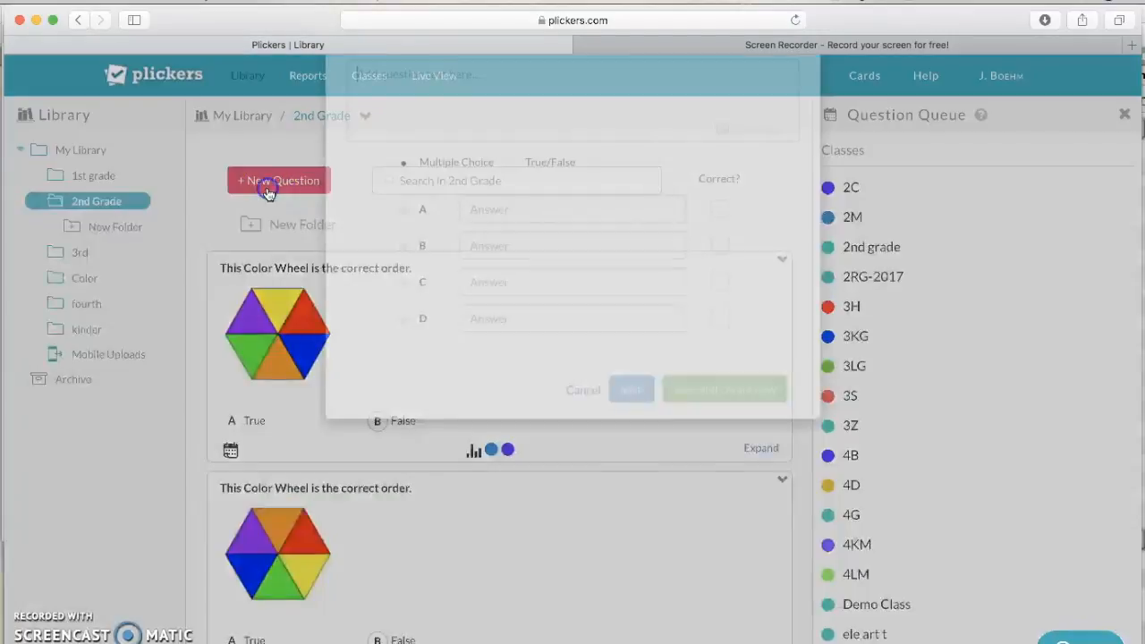
pyautogui.click(431, 202)
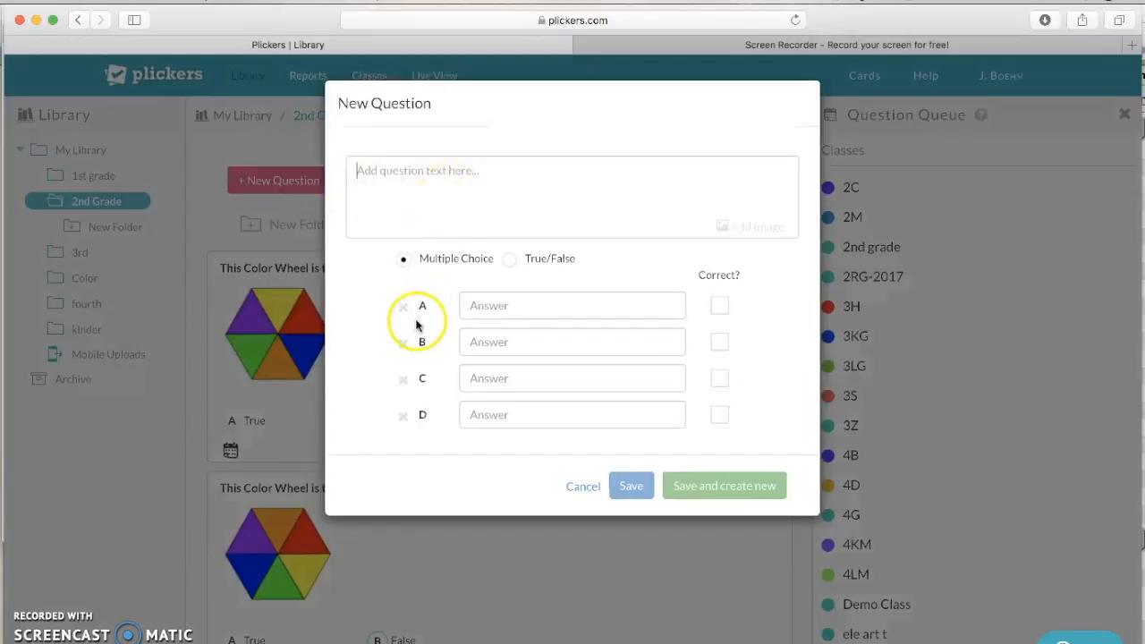
pyautogui.click(402, 415)
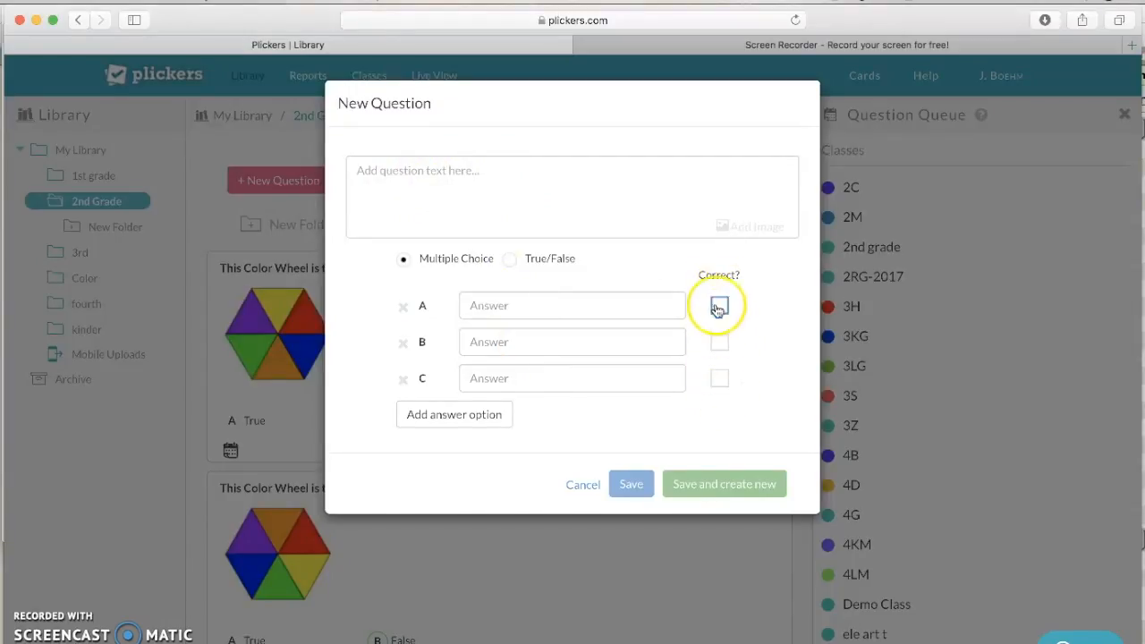
pyautogui.click(582, 483)
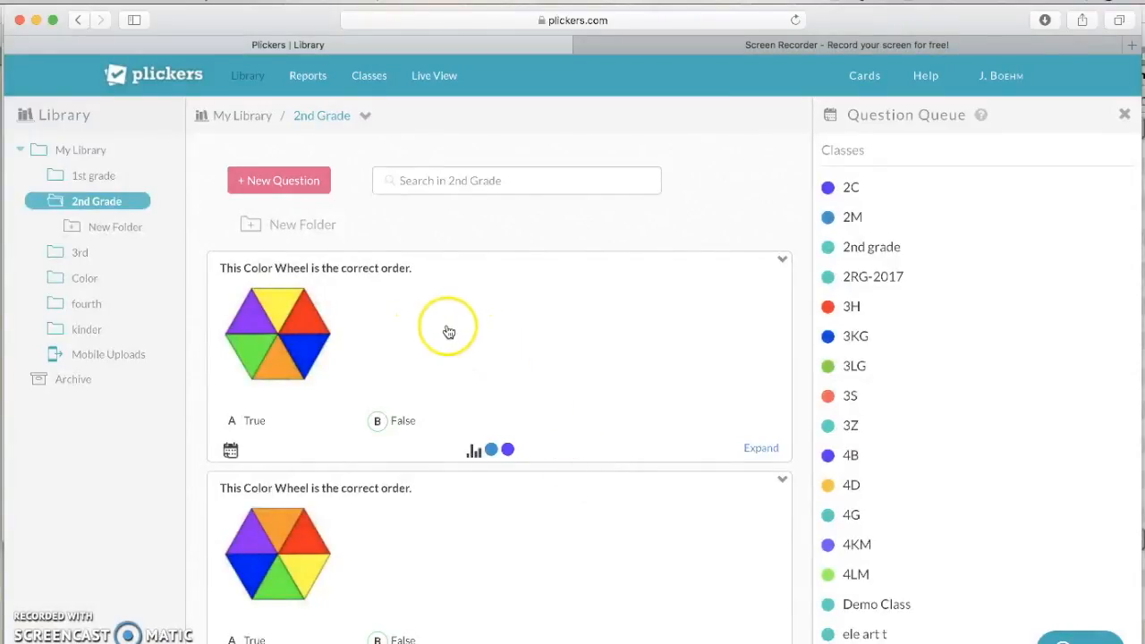
# Step: Edit the first color wheel question so only False is marked correct, then save
pyautogui.click(782, 261)
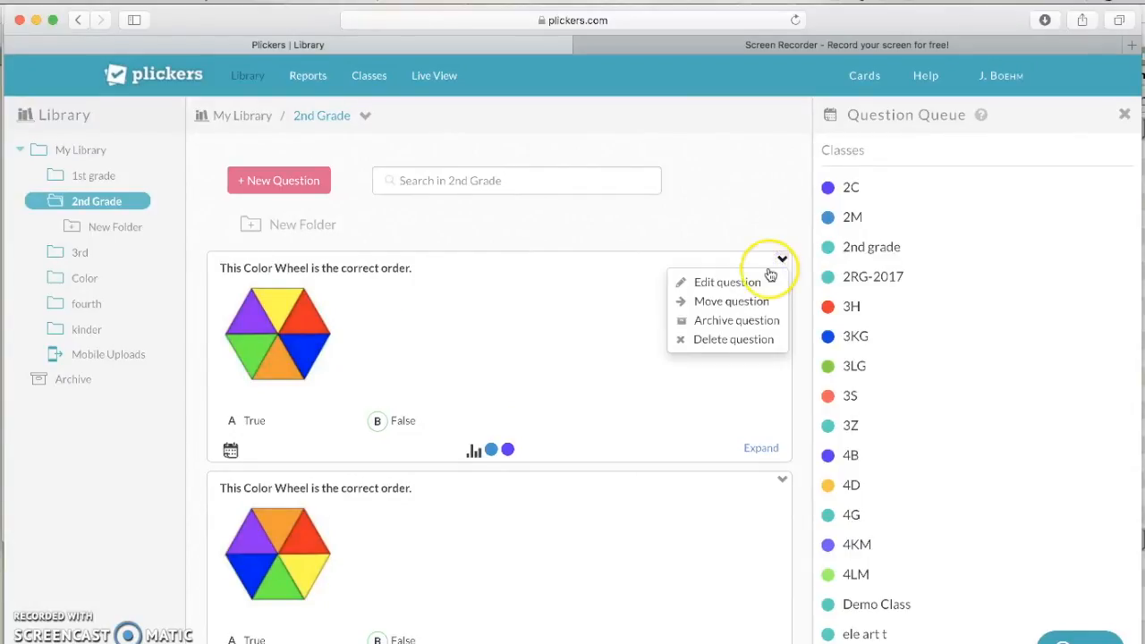
pyautogui.click(763, 288)
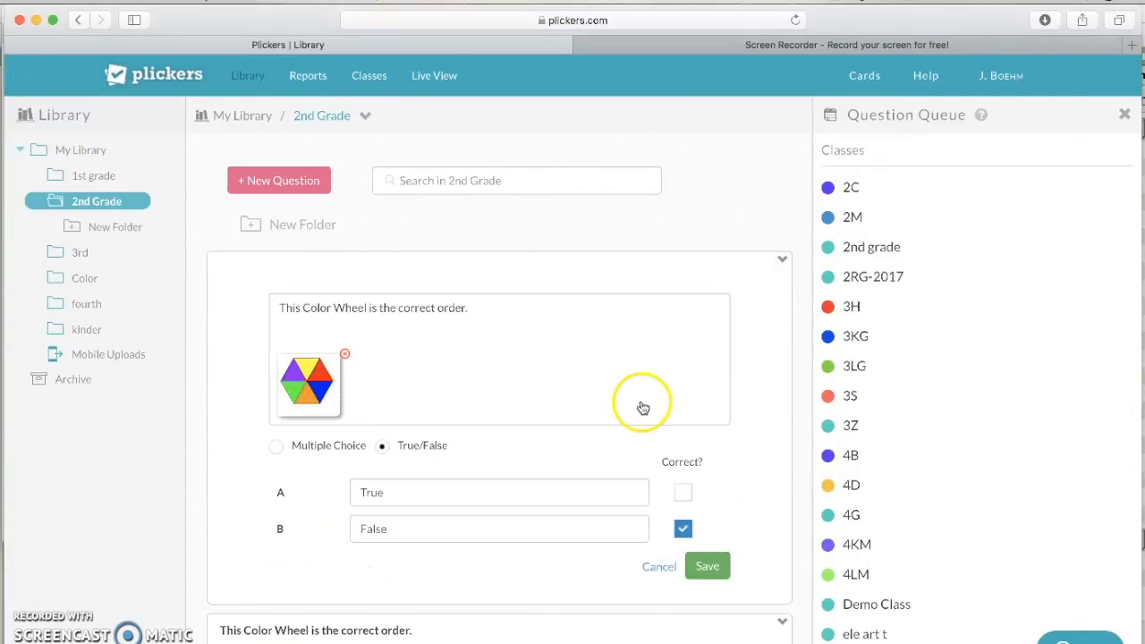
pyautogui.click(684, 493)
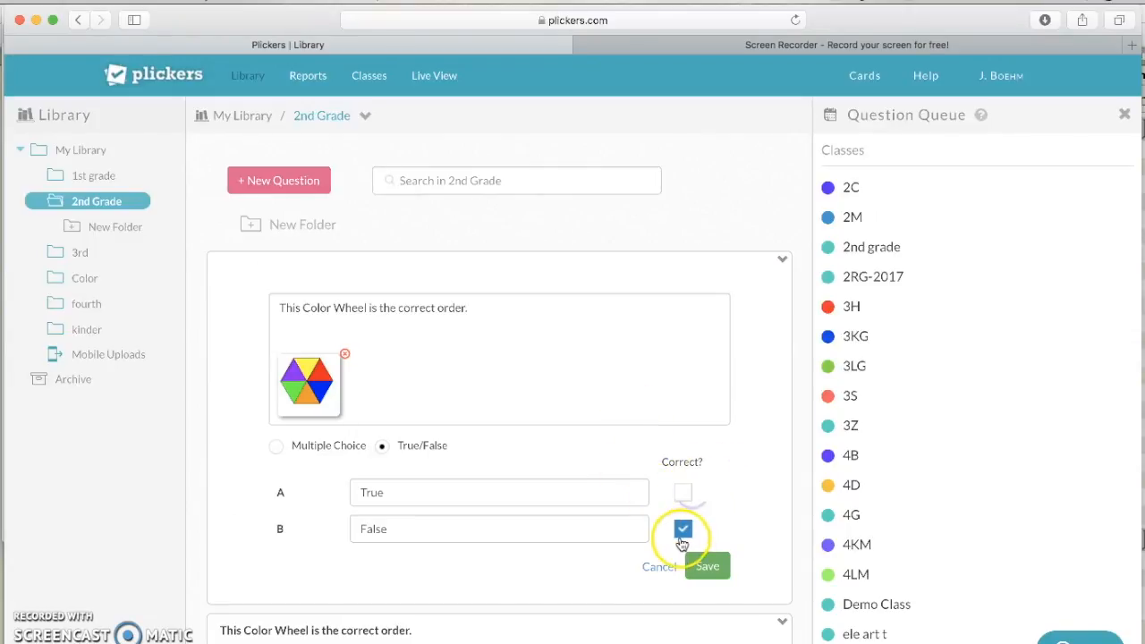
pyautogui.click(683, 529)
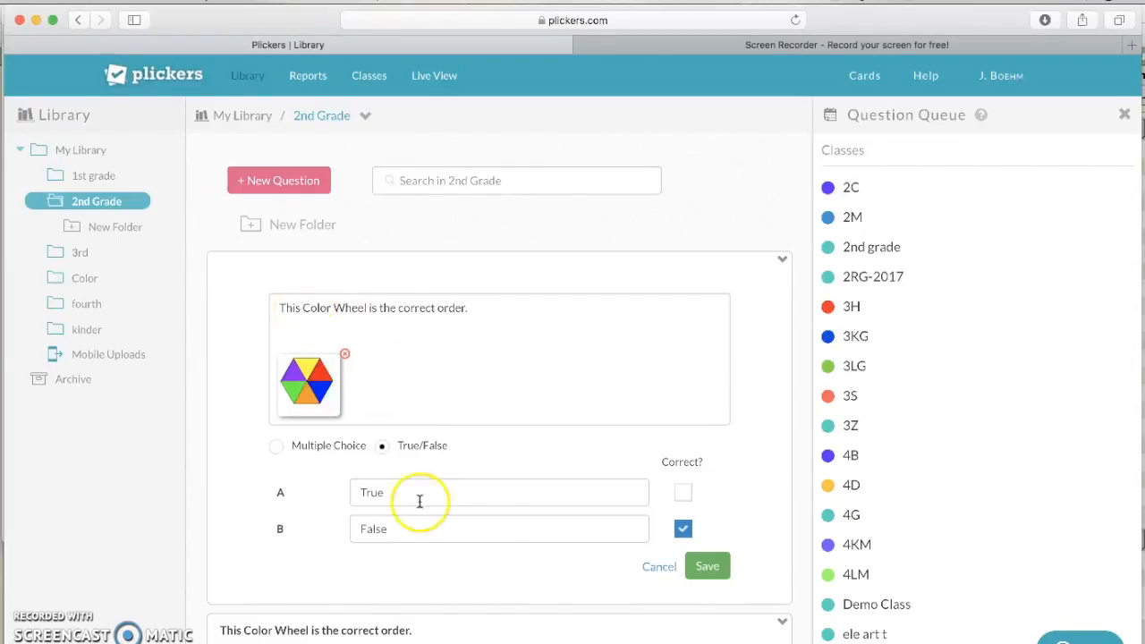
pyautogui.click(709, 576)
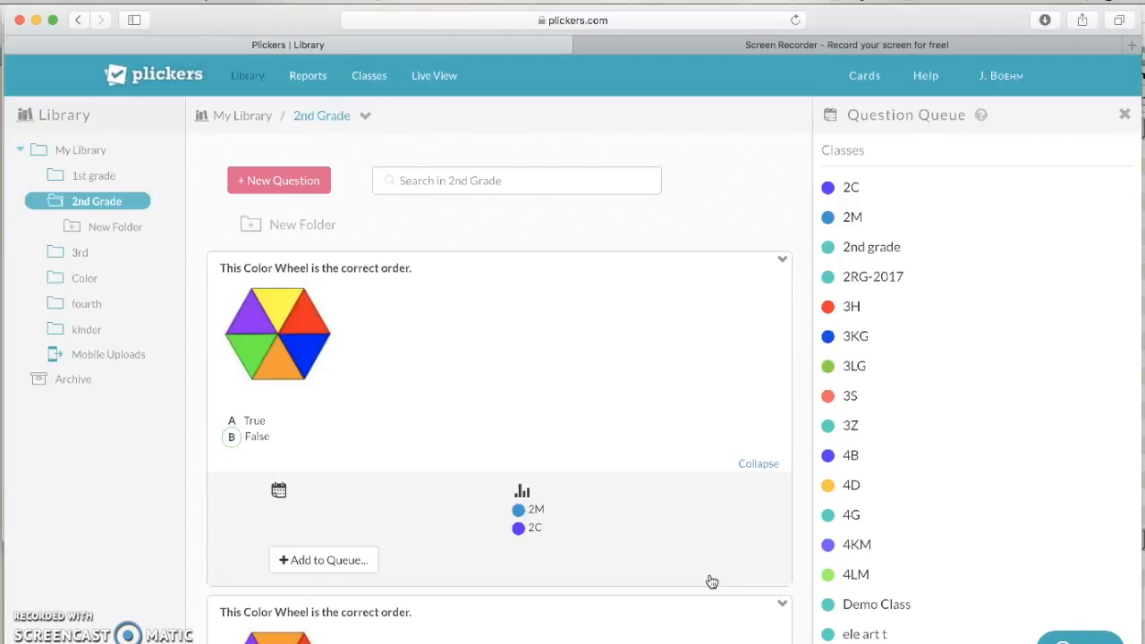
# Step: Queue the color wheel question for classes 2RG-2017 and 2nd grade
pyautogui.scroll(-1, 712, 582)
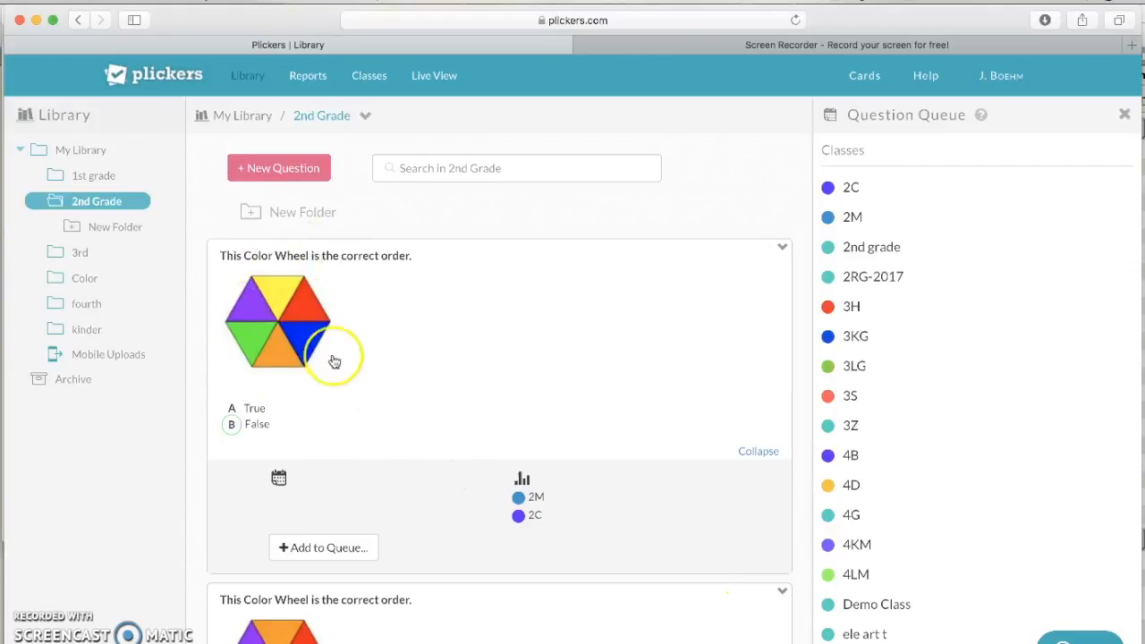
pyautogui.click(324, 547)
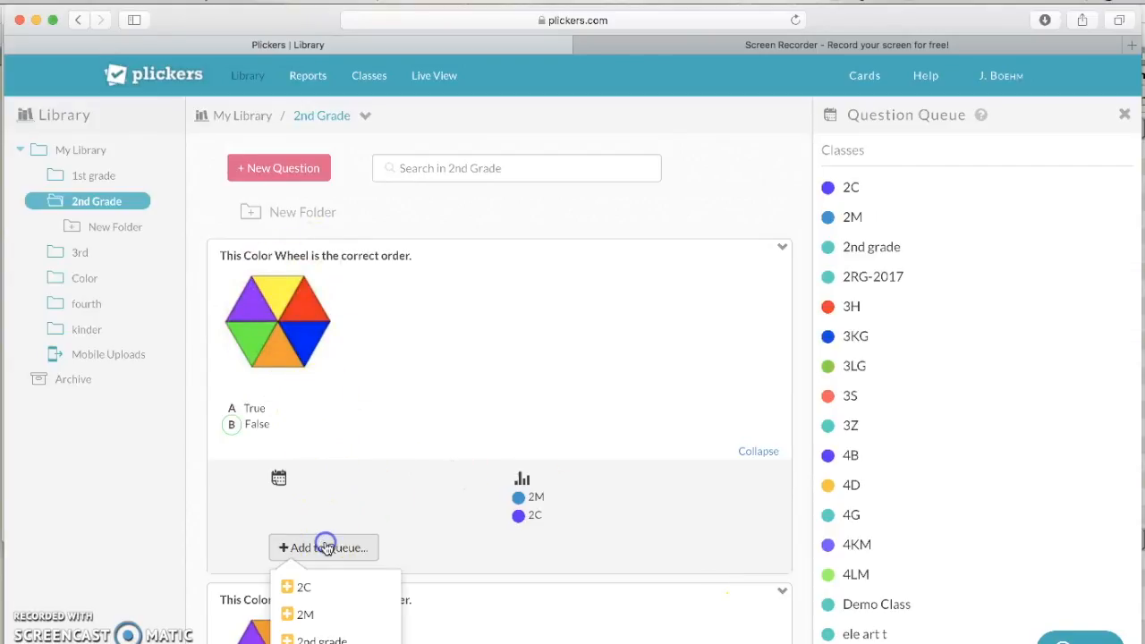
pyautogui.scroll(-3, 326, 548)
pyautogui.click(313, 557)
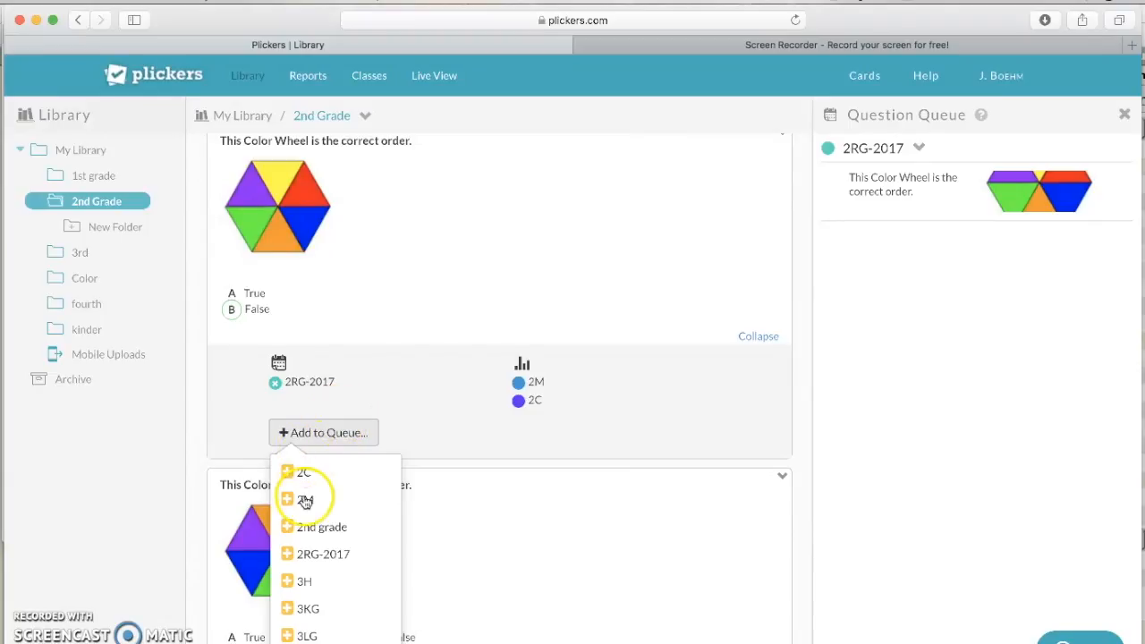
pyautogui.click(310, 528)
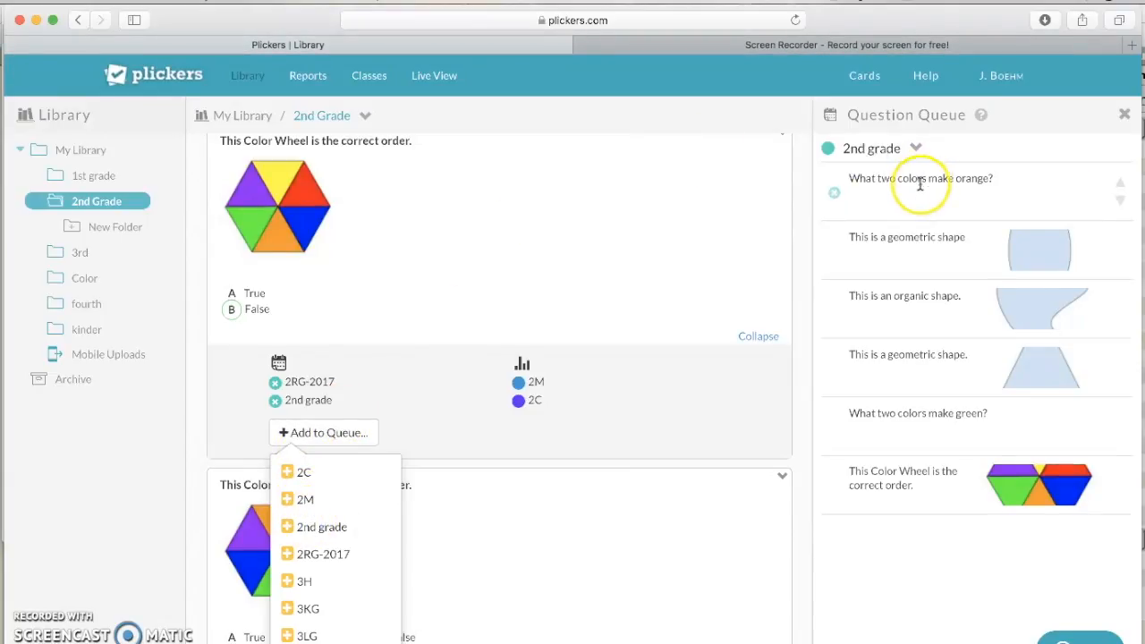
# Step: Show the 2RG-2017 queue, remove 2nd grade from the question, and return to My Library
pyautogui.click(915, 148)
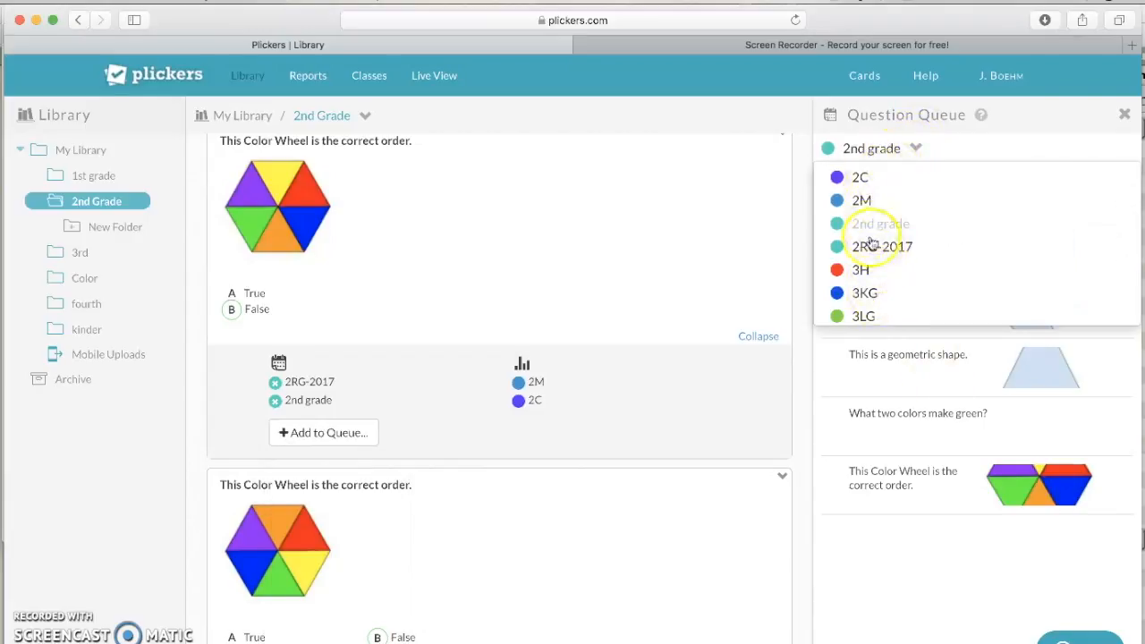
pyautogui.click(862, 201)
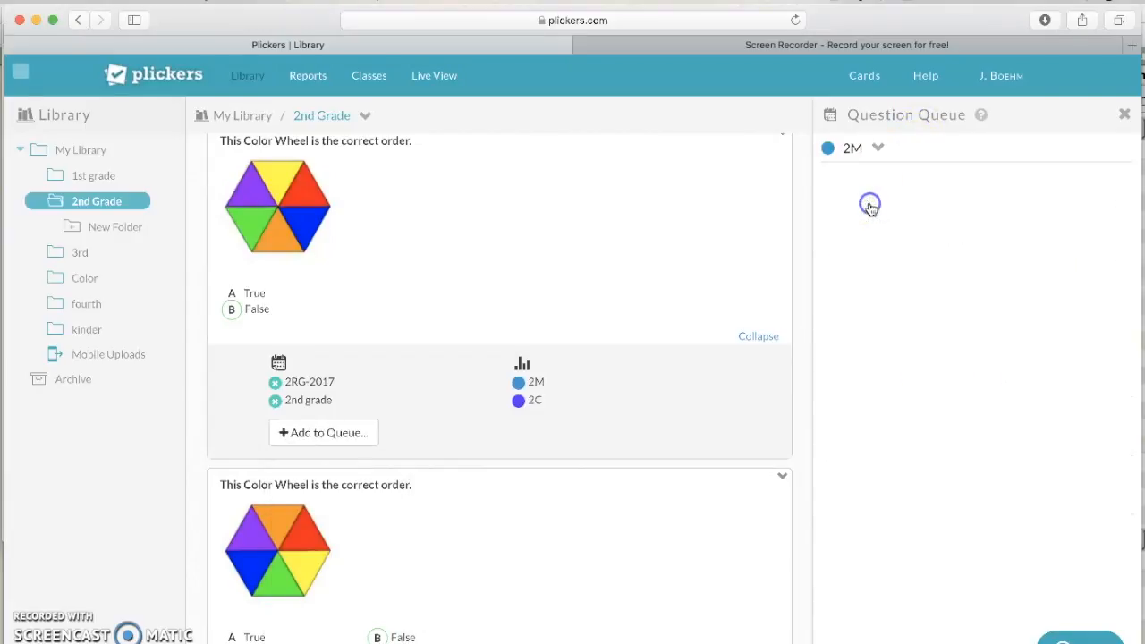
pyautogui.click(879, 149)
pyautogui.click(867, 245)
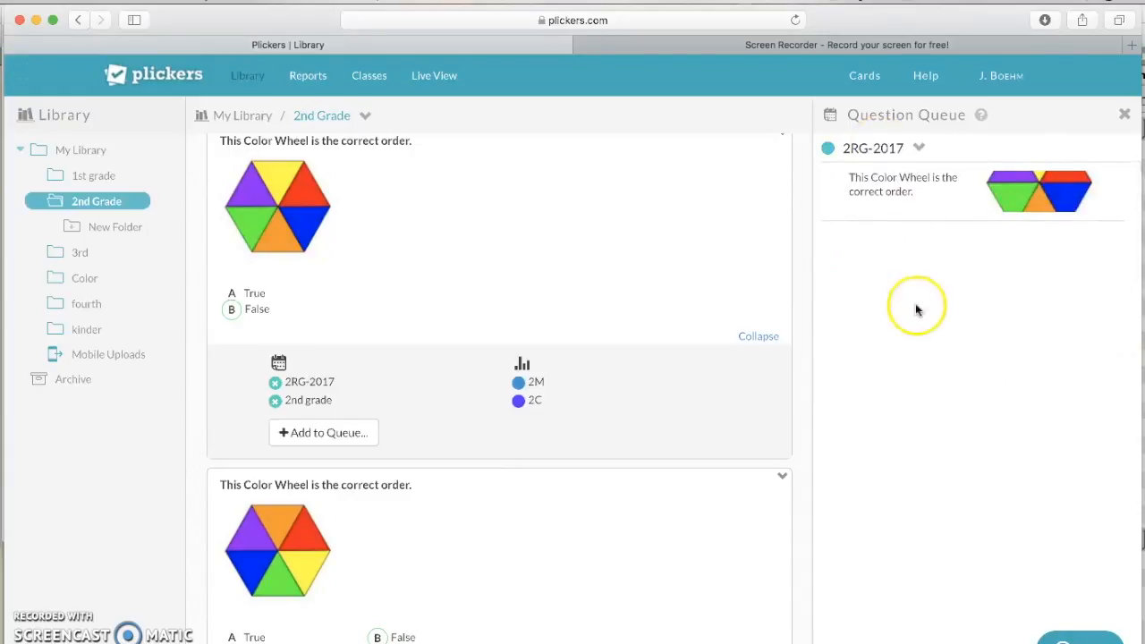
pyautogui.click(274, 400)
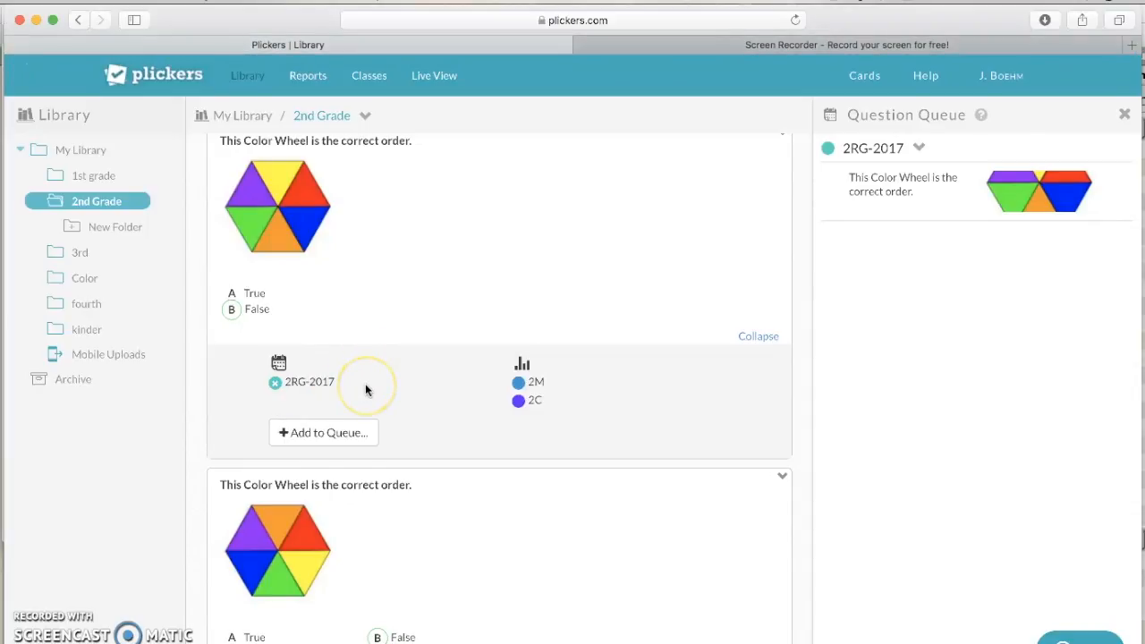
pyautogui.click(98, 152)
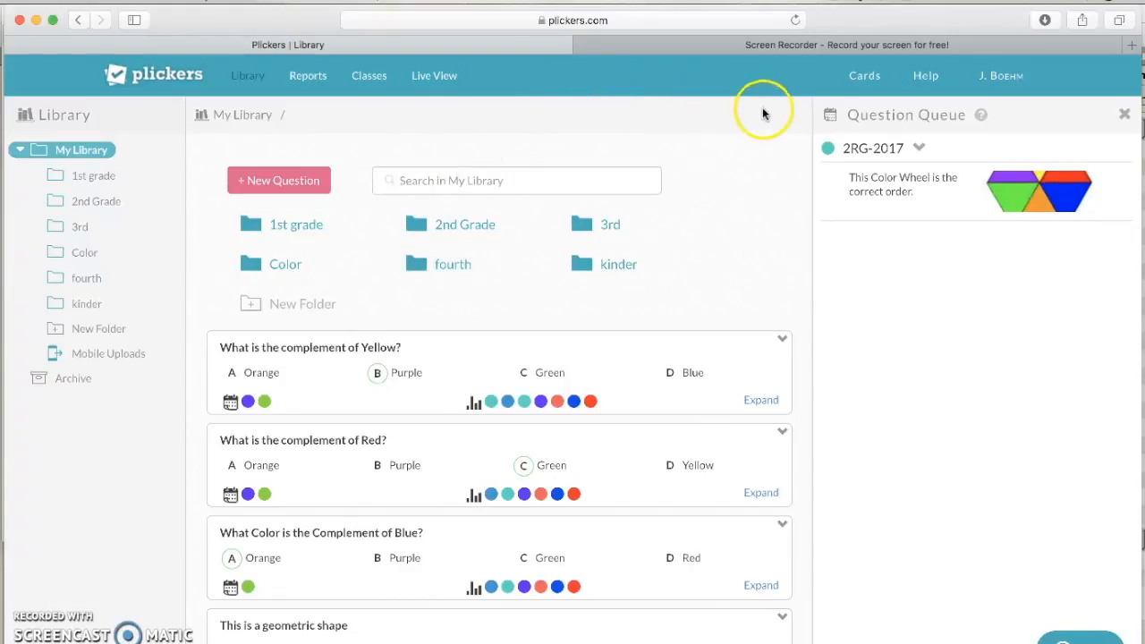
# Step: Browse the Cards page's card sets, from Standard to Large Cards Expanded
pyautogui.click(868, 78)
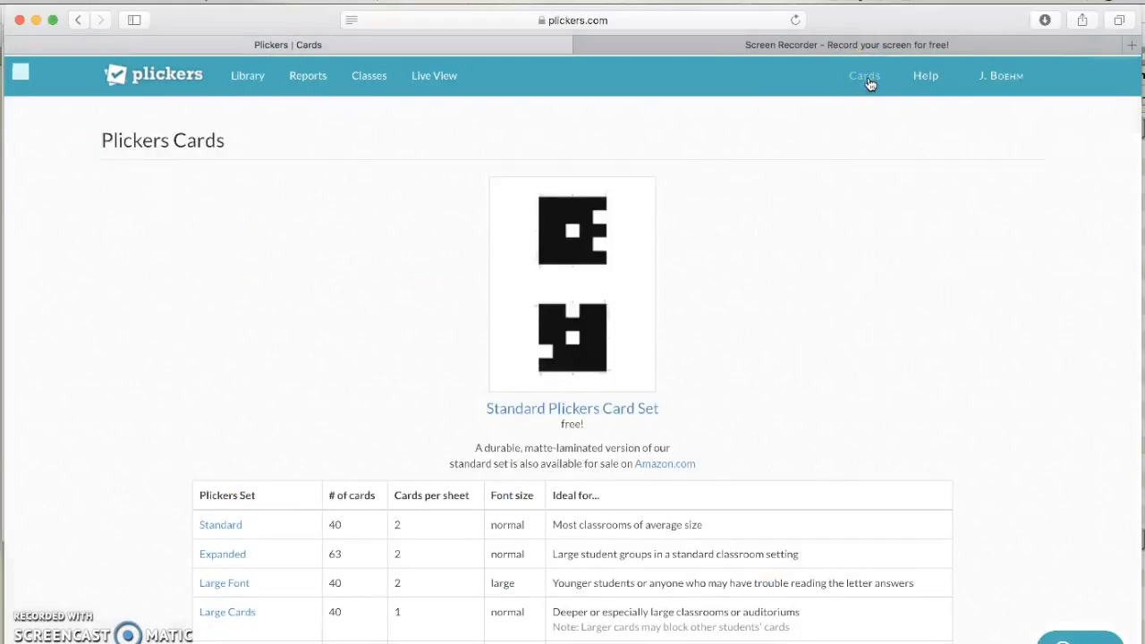
pyautogui.scroll(-2, 728, 275)
pyautogui.scroll(-1, 726, 271)
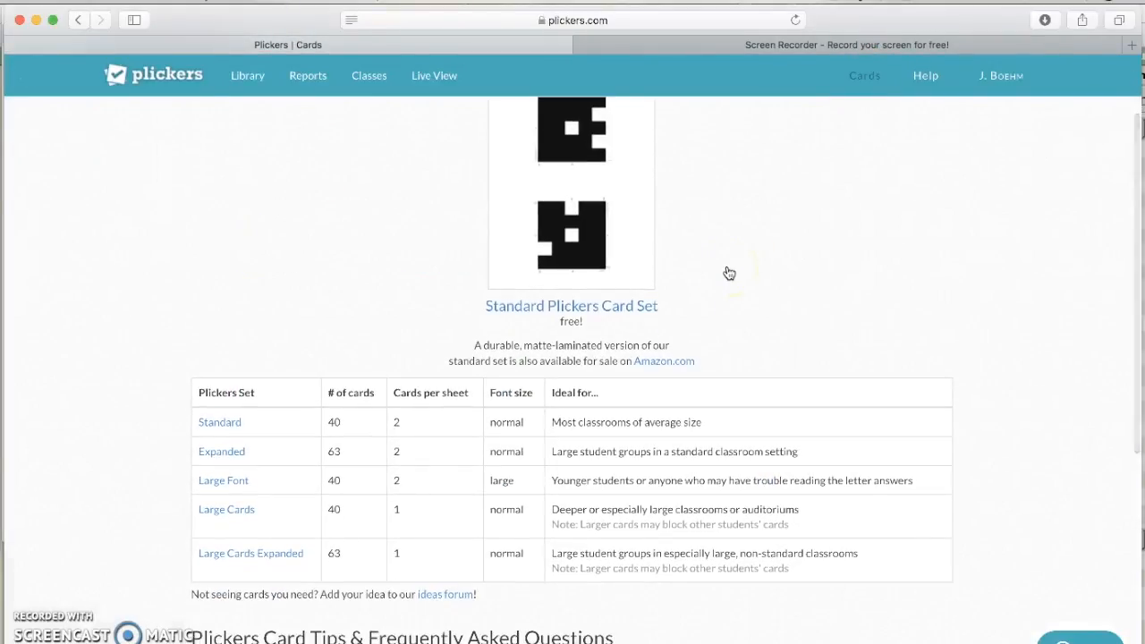
pyautogui.scroll(-2, 416, 404)
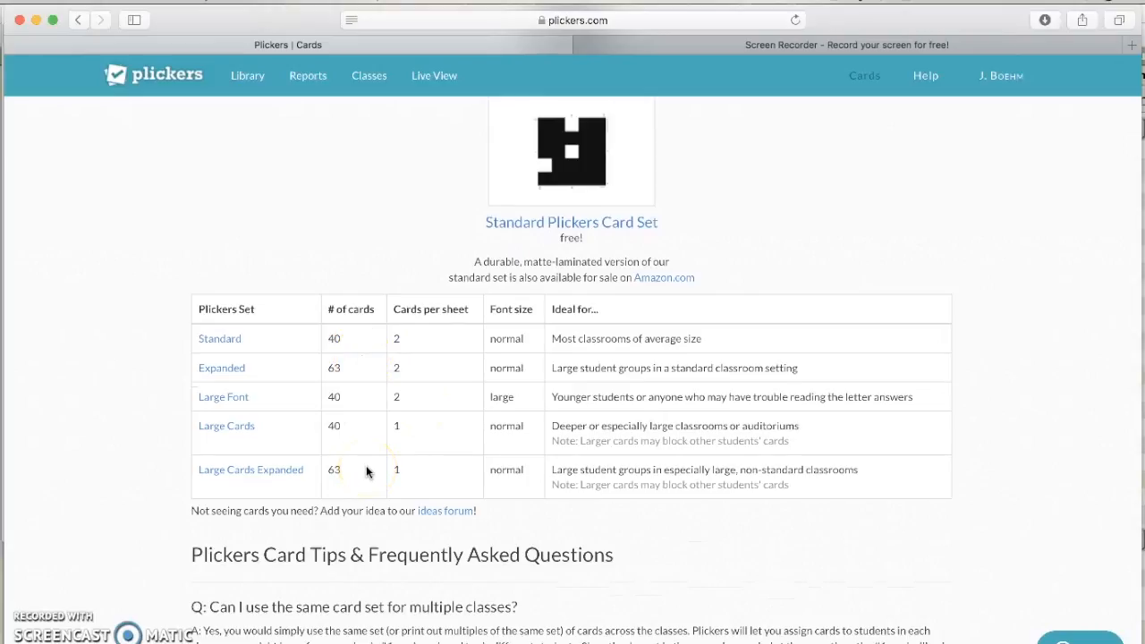
pyautogui.scroll(5, 366, 472)
pyautogui.click(409, 287)
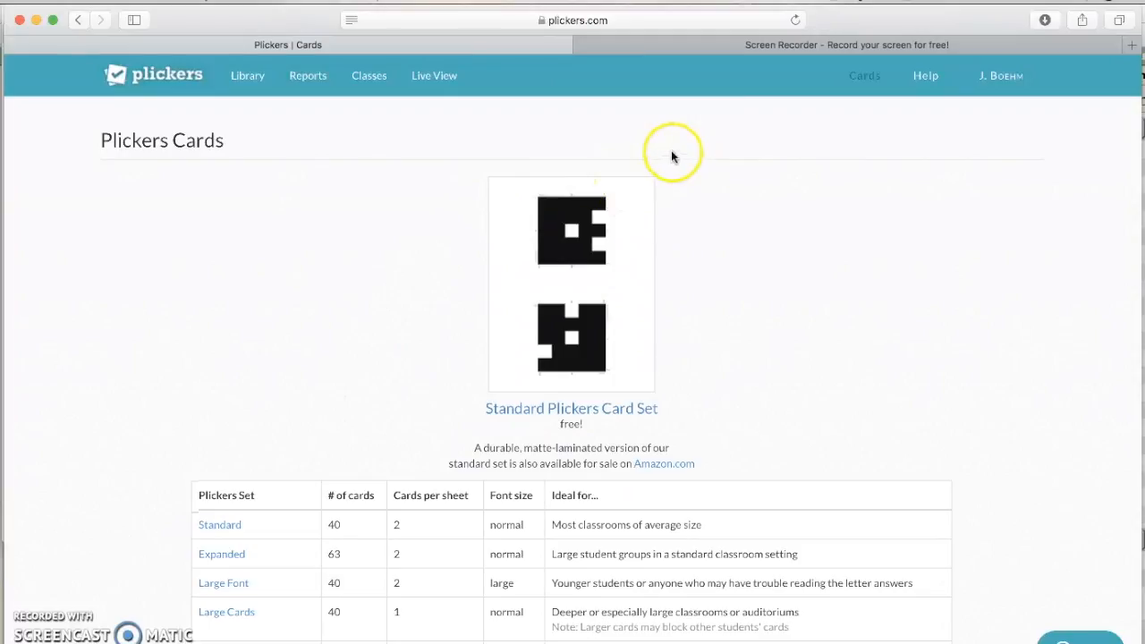
# Step: Check that Live View shows 'Live View Ready!', then go back to the Library
pyautogui.click(258, 73)
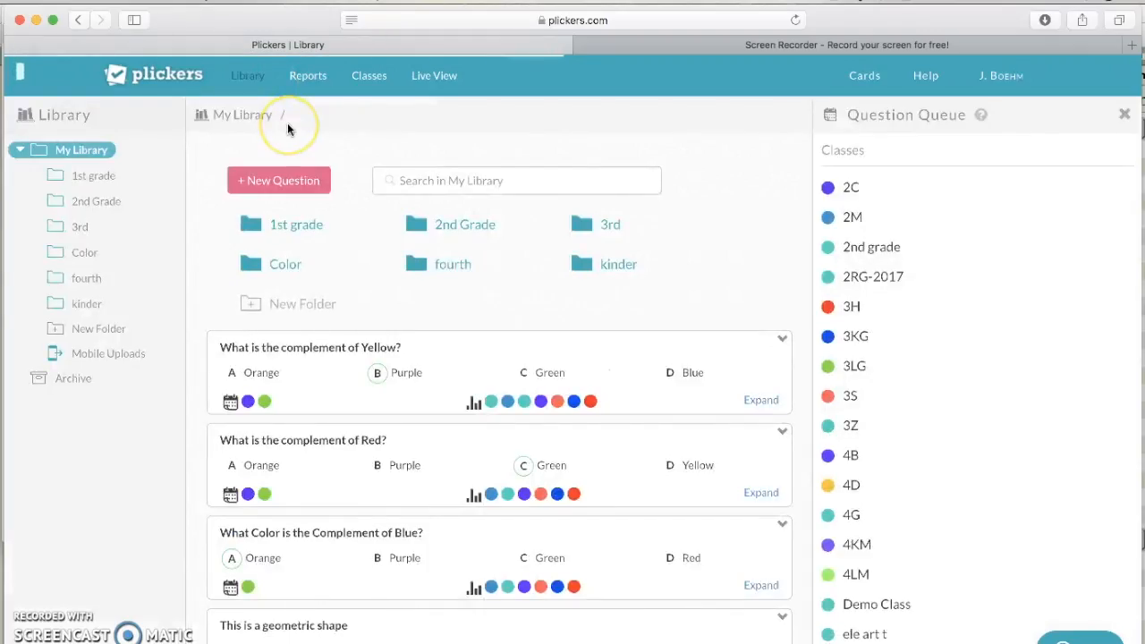
pyautogui.click(371, 79)
pyautogui.click(422, 88)
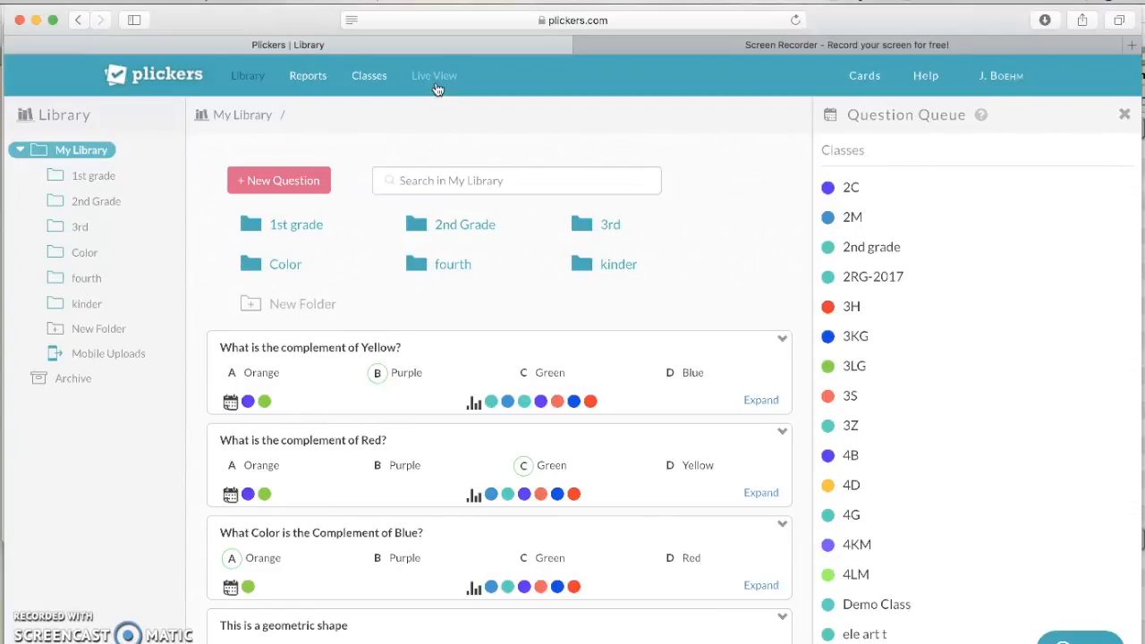
pyautogui.click(435, 79)
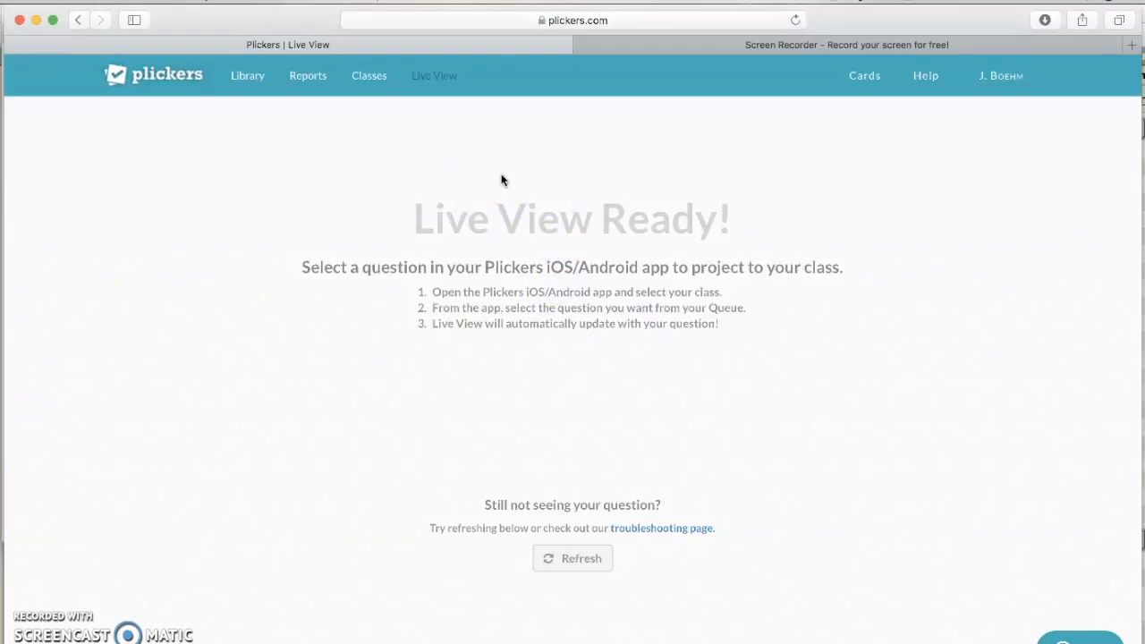
pyautogui.click(259, 83)
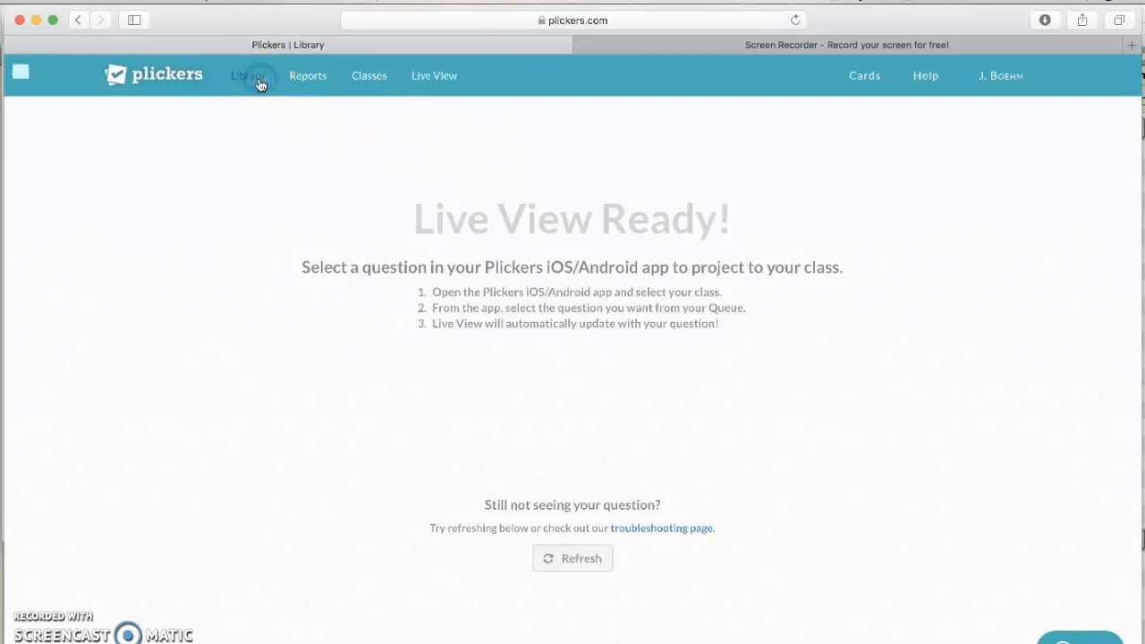